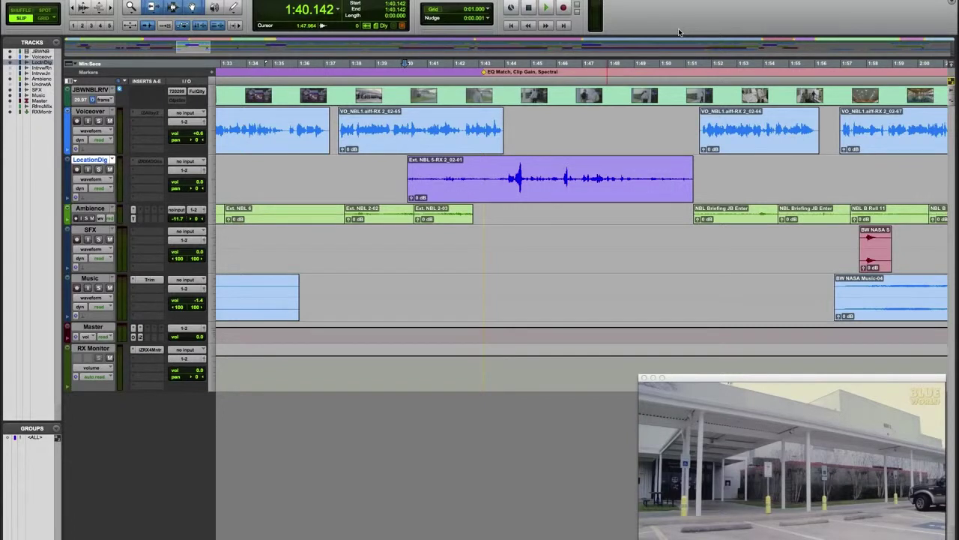
# - Audition the Ext. NBL 5 location dialogue clip, then select the VO_NBL1 voiceover clip
pyautogui.click(459, 149)
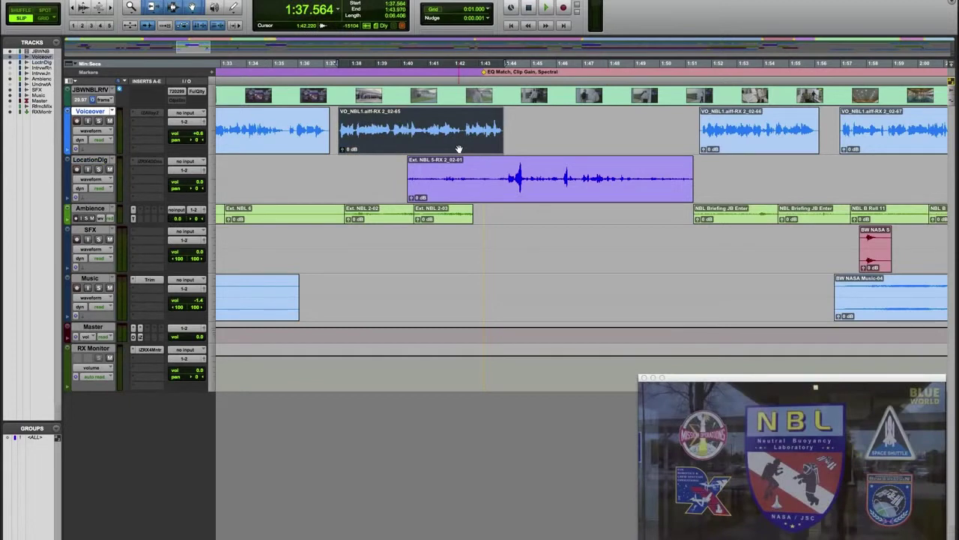
pyautogui.click(553, 193)
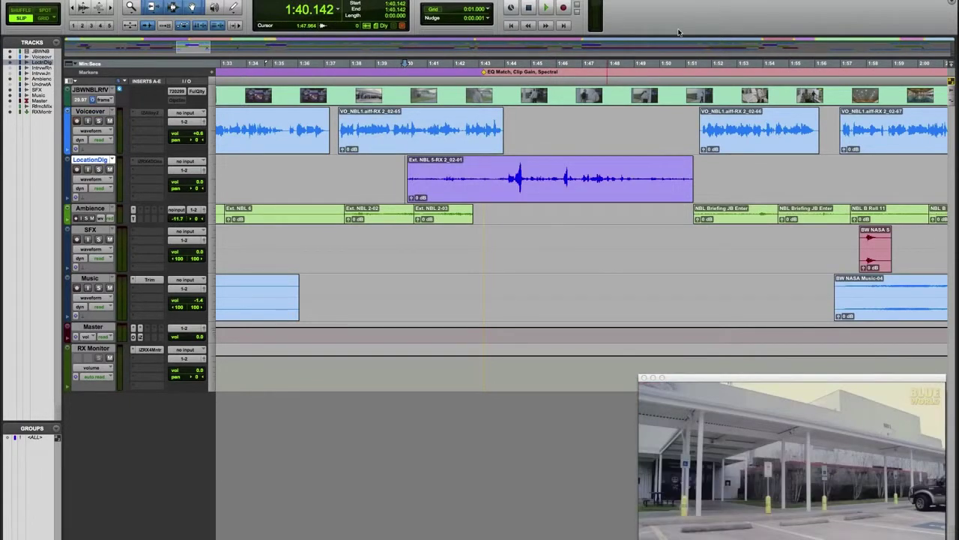
pyautogui.press('space')
pyautogui.click(517, 166)
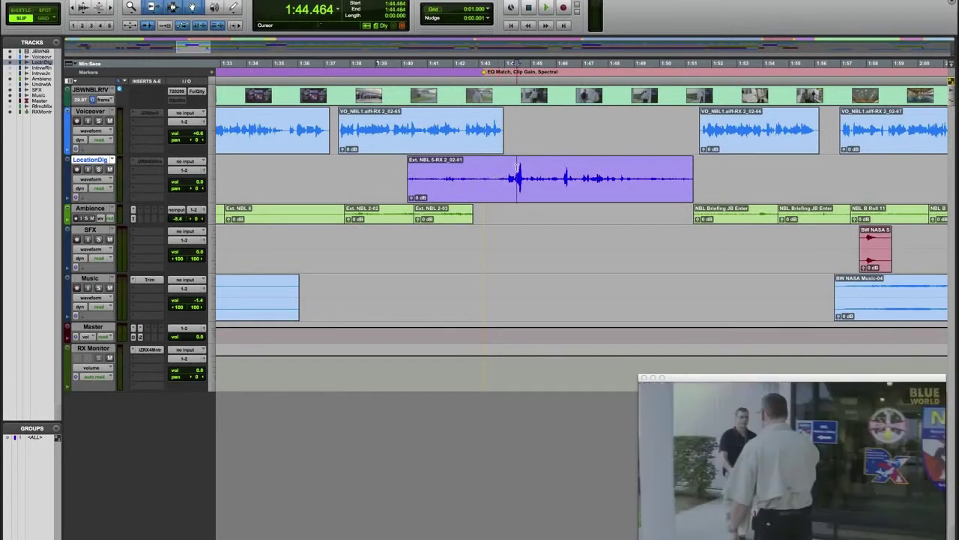
pyautogui.click(538, 172)
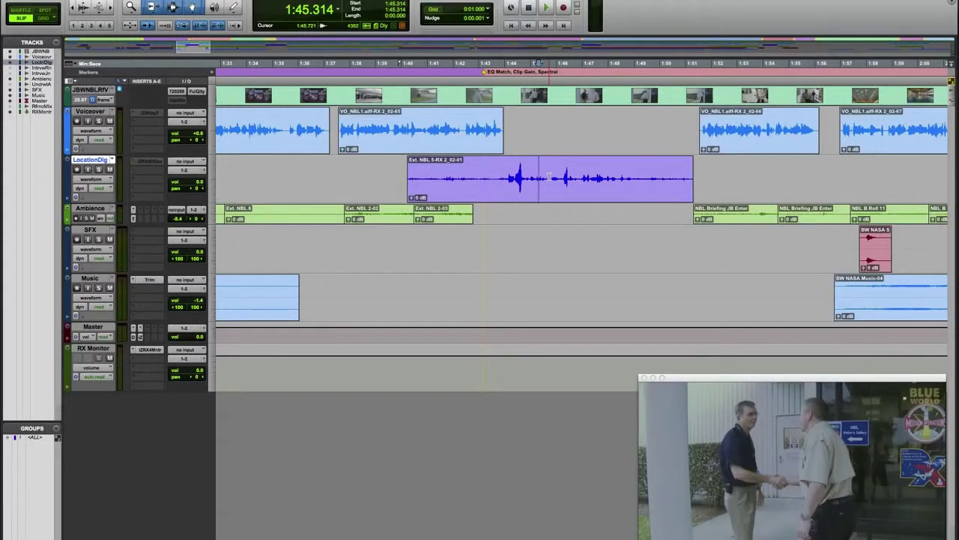
pyautogui.click(458, 148)
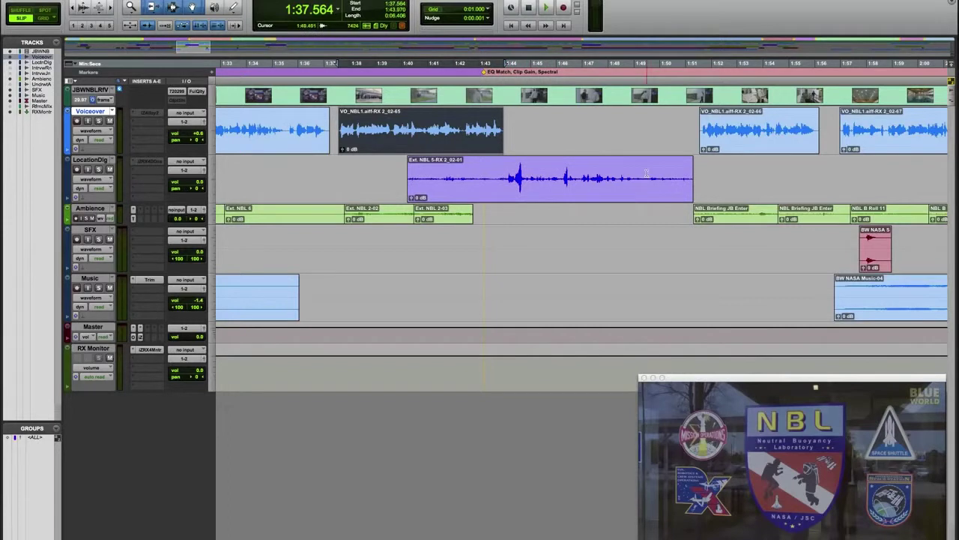
# - Use RX 4 Connect to send VO_NBL1 as the reference and Ext. NBL 5 as the repair clip
pyautogui.click(148, 112)
pyautogui.moveTo(254, 421)
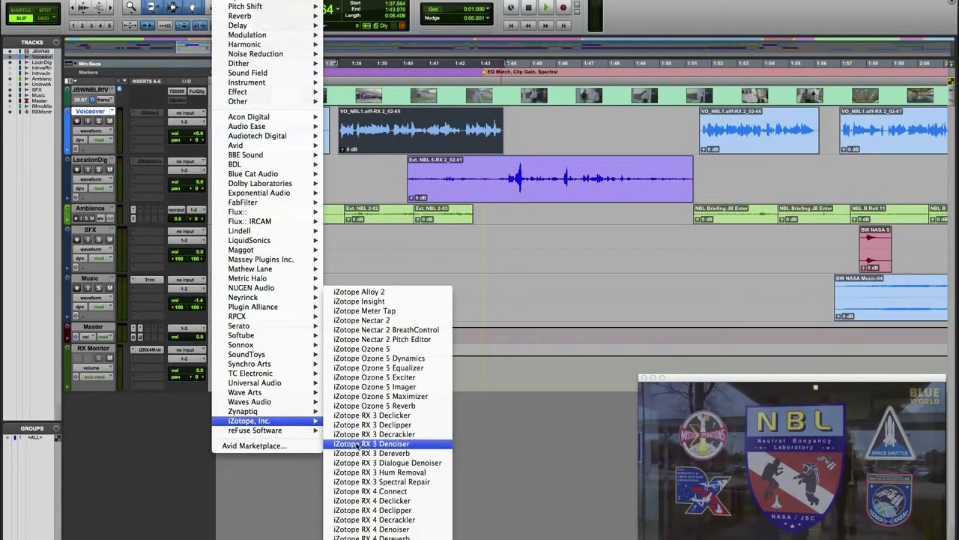
pyautogui.click(369, 491)
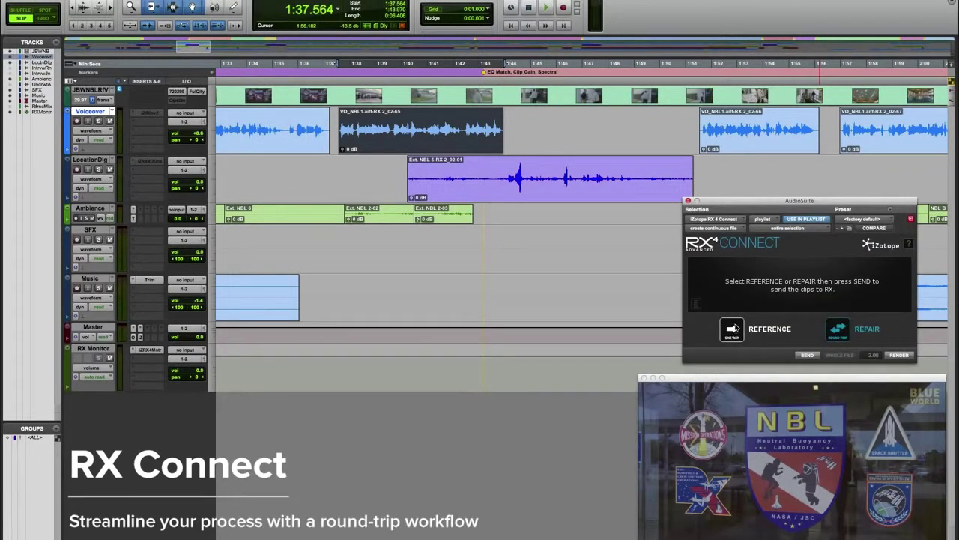
pyautogui.click(734, 329)
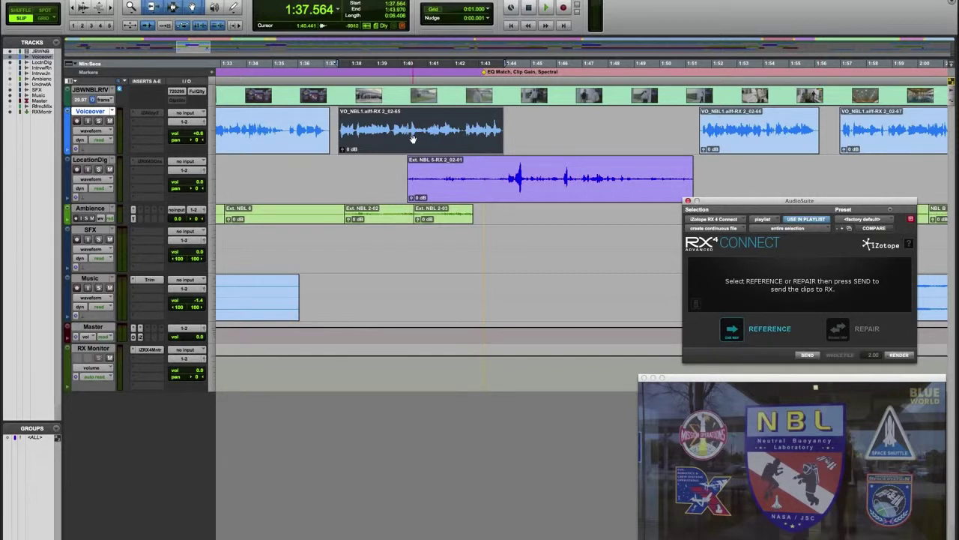
pyautogui.click(806, 355)
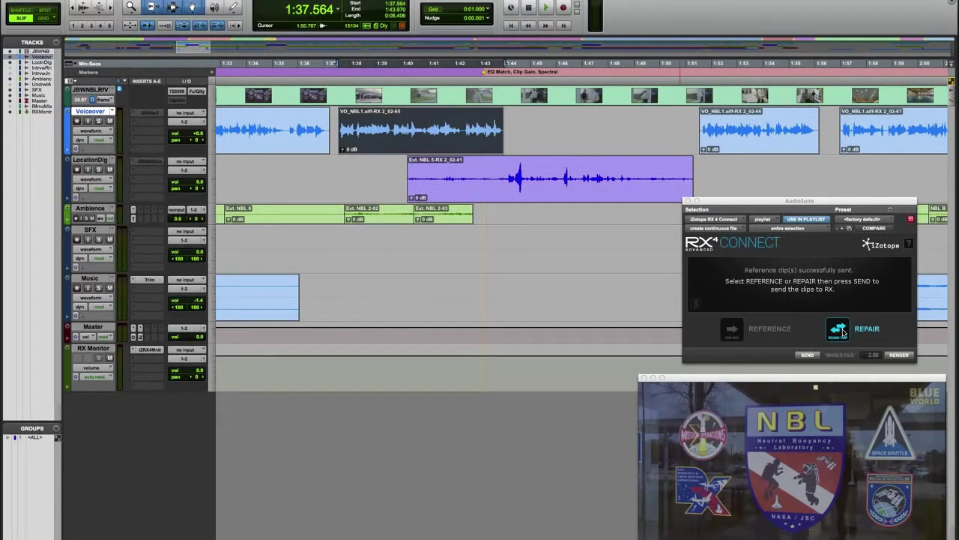
pyautogui.click(552, 193)
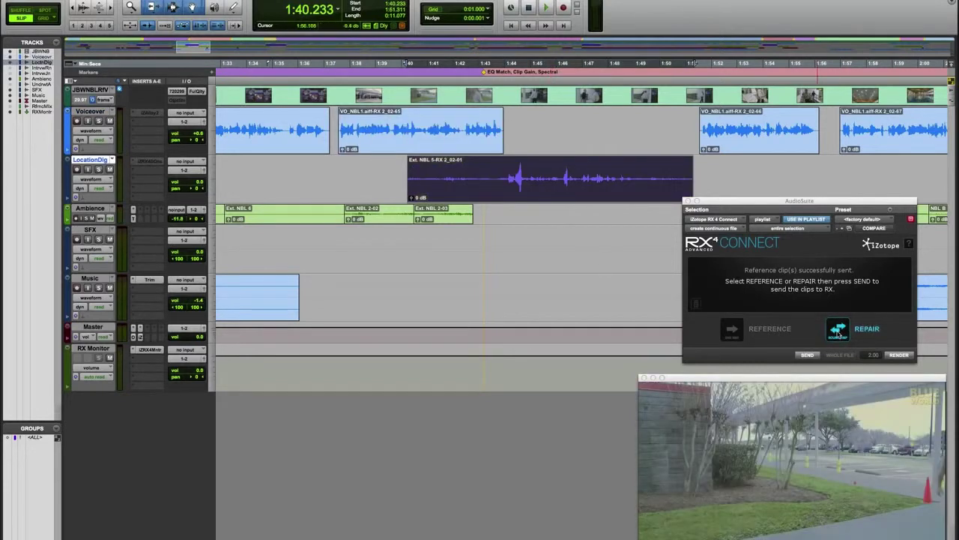
pyautogui.click(807, 354)
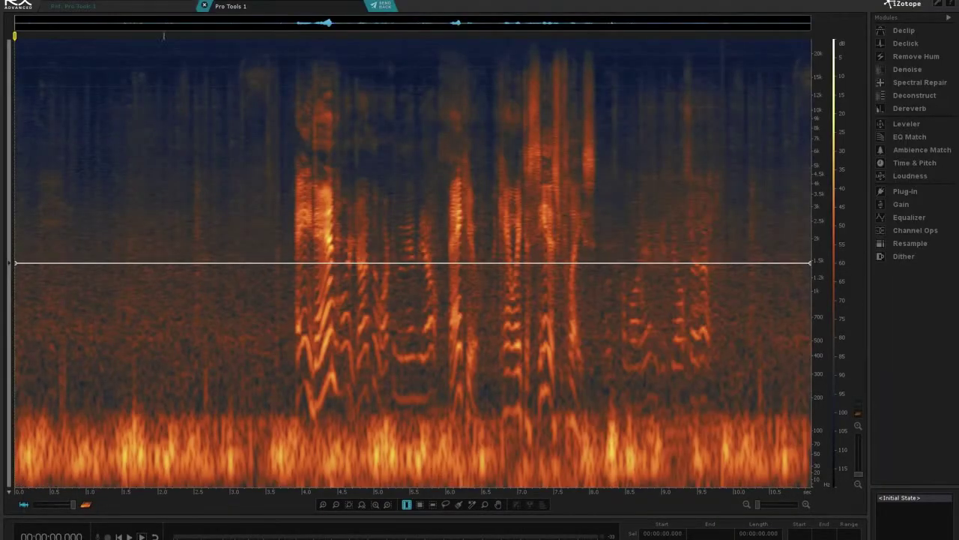
# - Compare the reference voiceover file with the location dialogue file in RX
pyautogui.moveTo(73, 6)
pyautogui.click(112, 7)
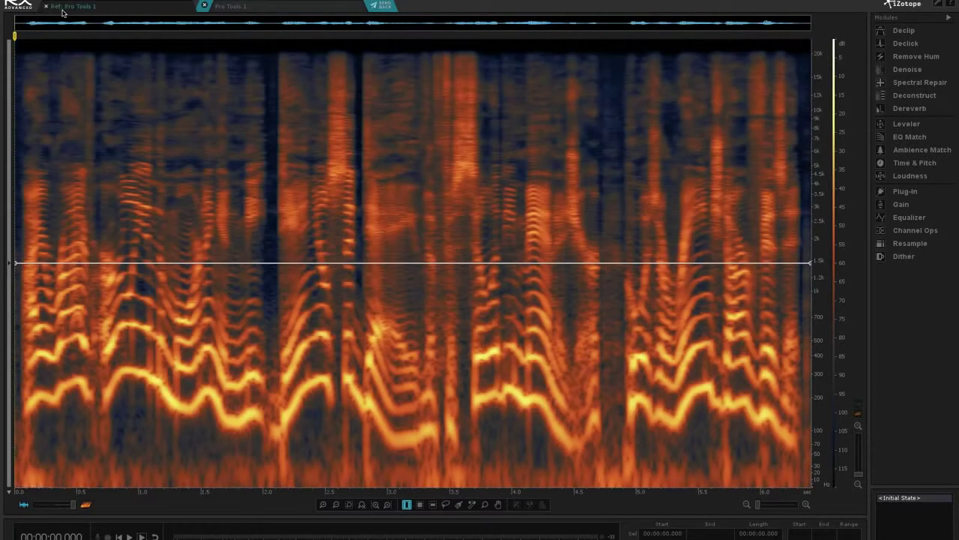
pyautogui.click(263, 6)
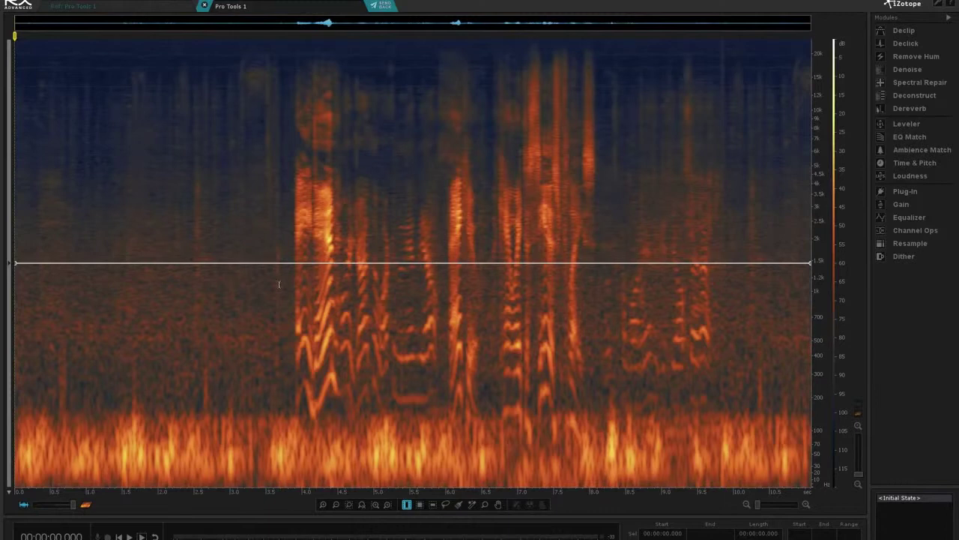
pyautogui.click(112, 10)
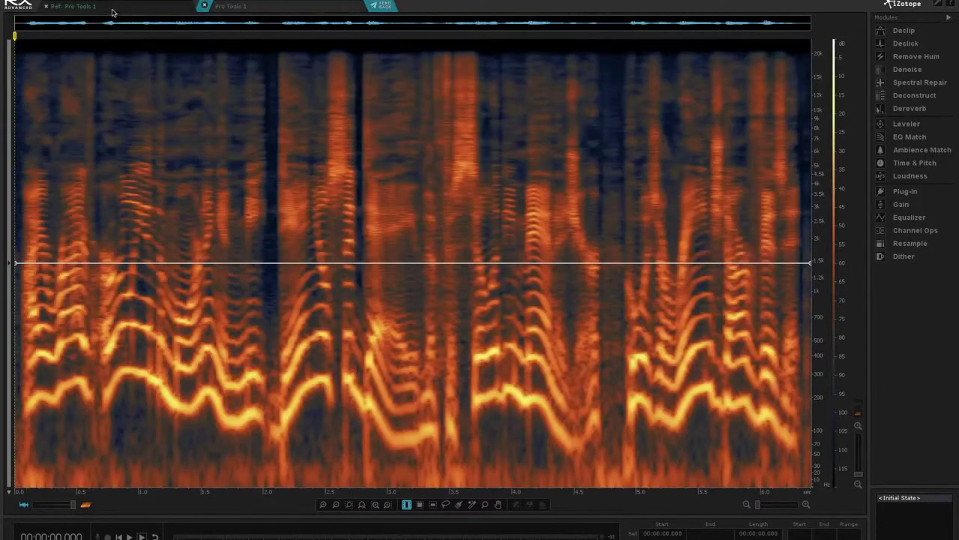
# - Learn the whole voiceover's tone in EQ Match and set the match amount to 84.2%
pyautogui.click(908, 137)
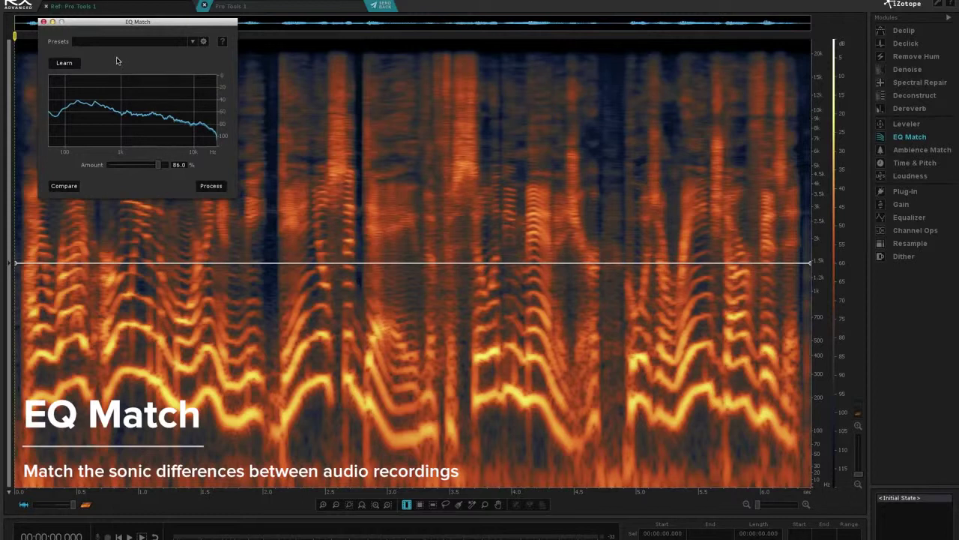
pyautogui.hotkey('ctrl', 'a')
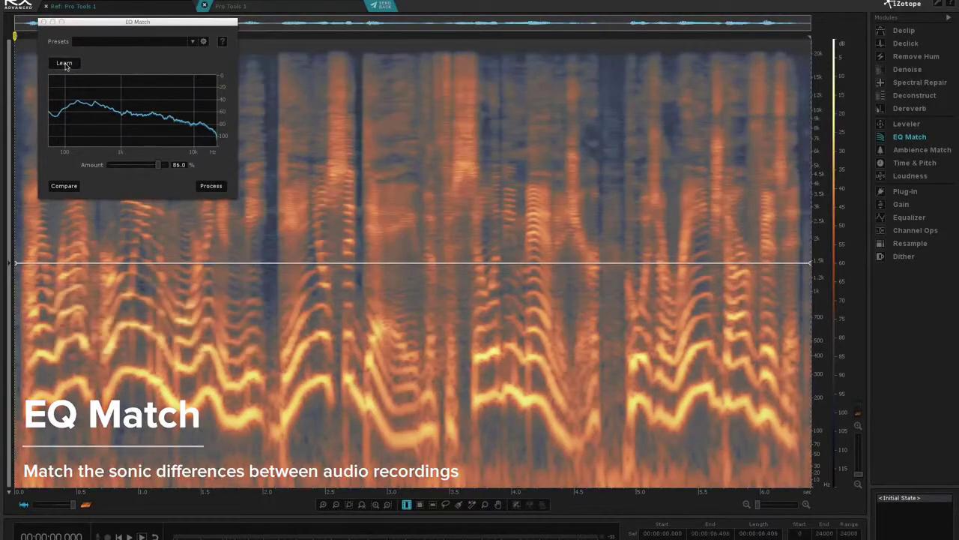
pyautogui.click(71, 65)
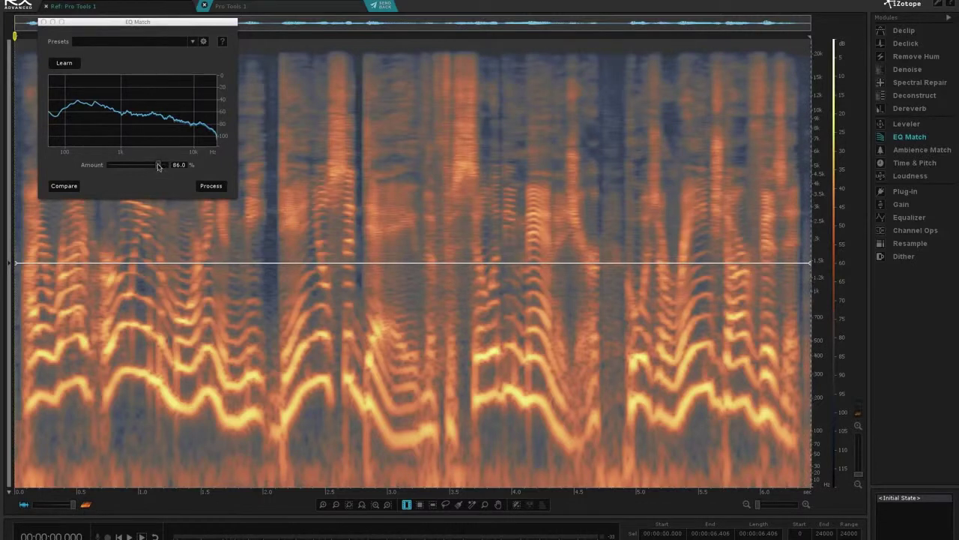
pyautogui.moveTo(157, 164)
pyautogui.mouseDown()
pyautogui.moveTo(169, 164)
pyautogui.moveTo(137, 168)
pyautogui.moveTo(165, 164)
pyautogui.mouseUp()
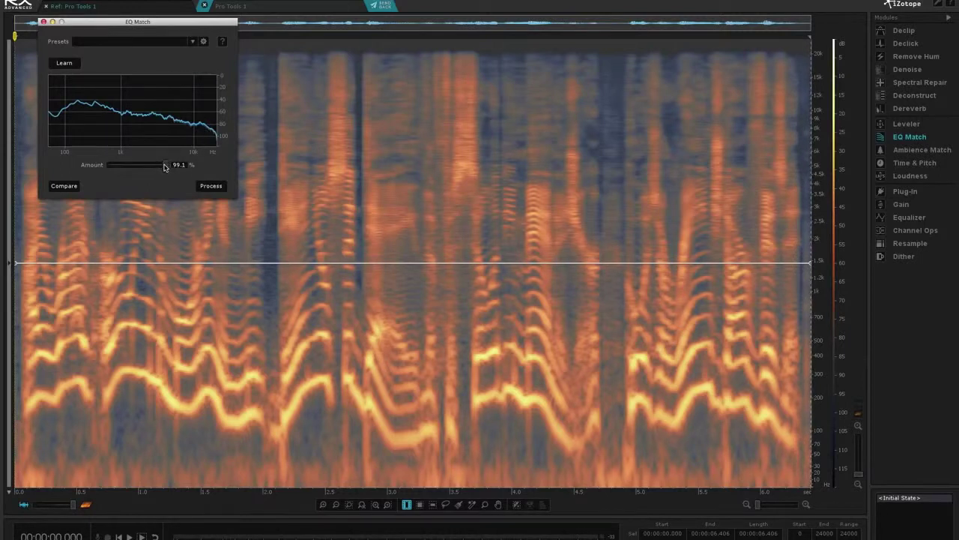
pyautogui.moveTo(164, 167); pyautogui.dragTo(156, 167)
pyautogui.click(337, 9)
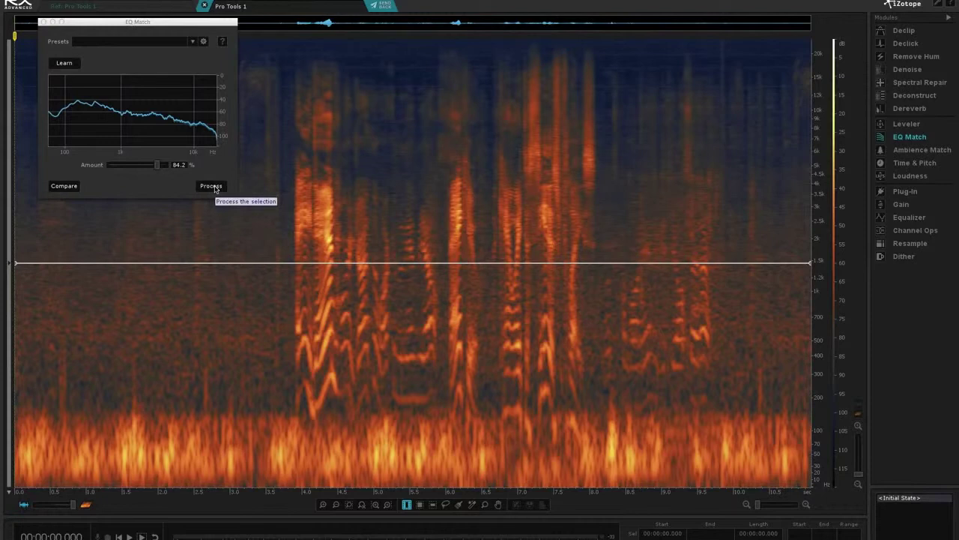
# - Apply the EQ match, then audition the unprocessed dialogue from 2.5 s for comparison
pyautogui.click(215, 187)
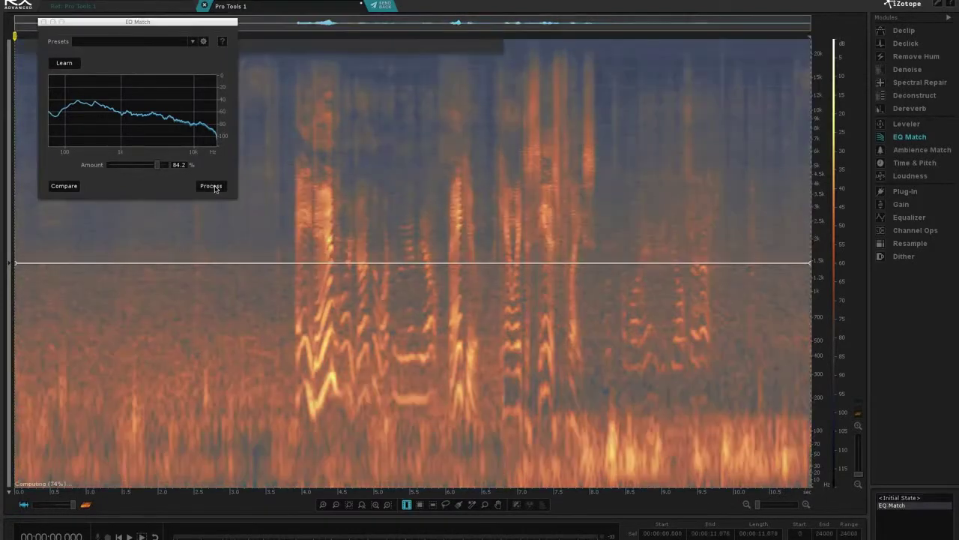
pyautogui.click(195, 248)
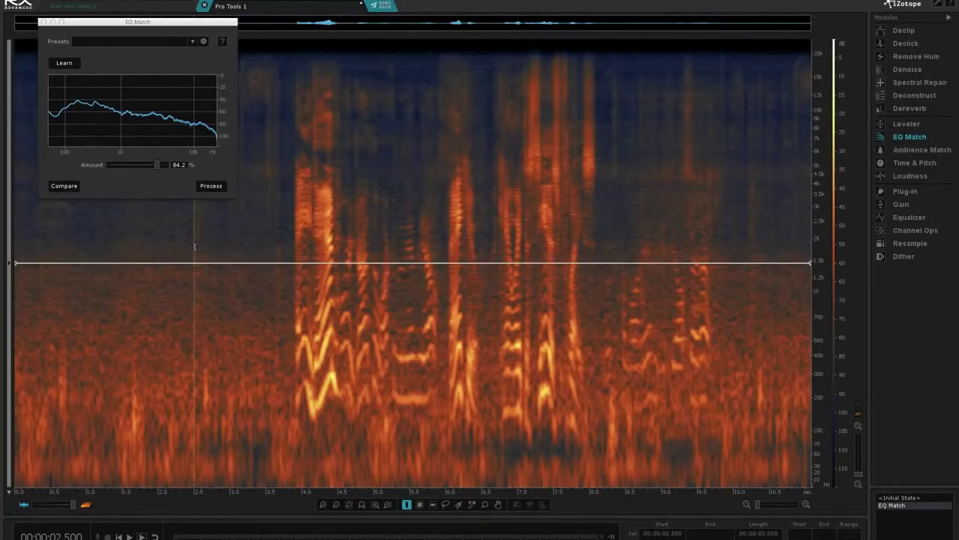
pyautogui.click(899, 498)
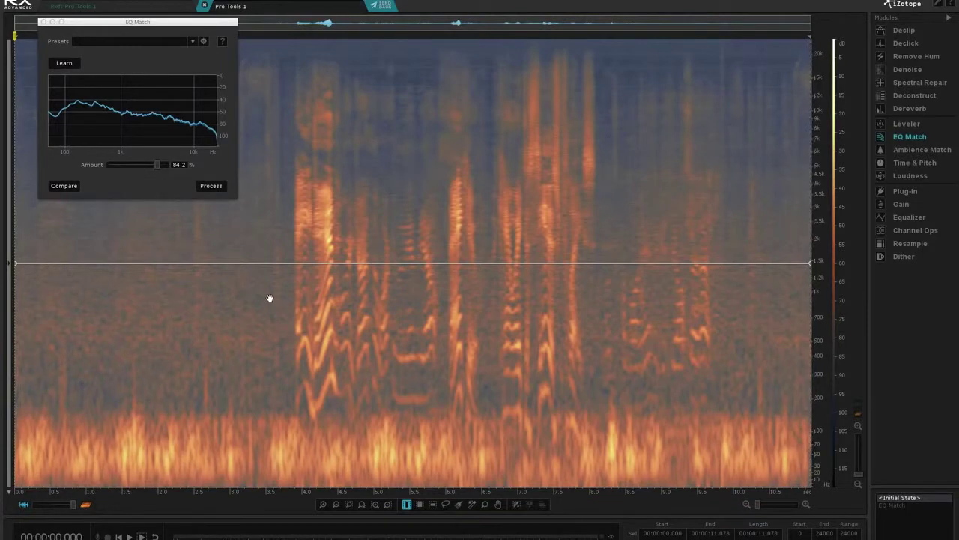
pyautogui.press('space')
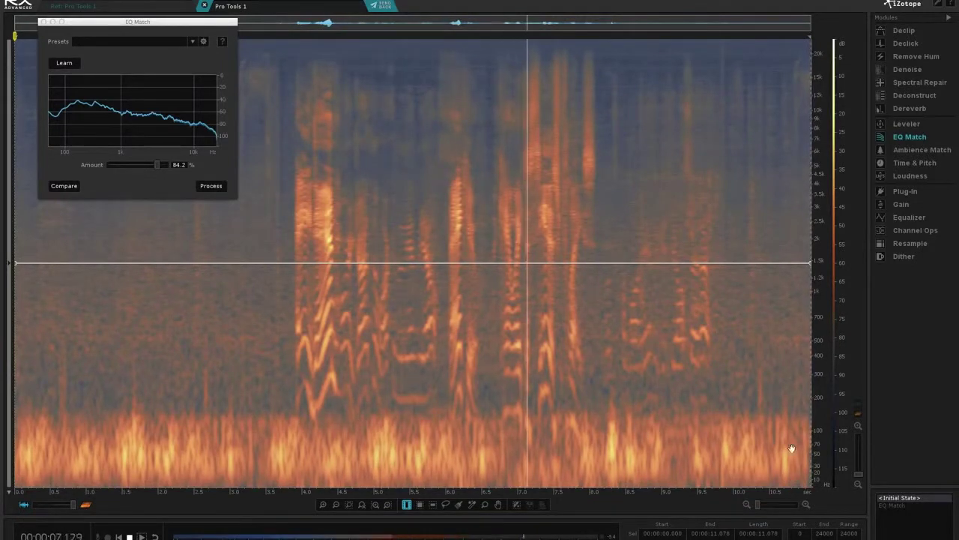
pyautogui.press('space')
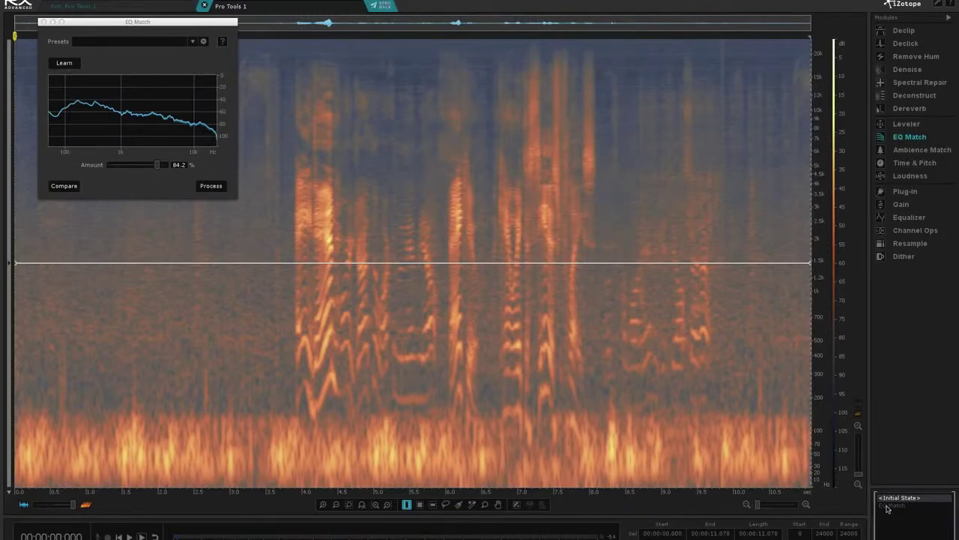
# - Restore and audition the EQ-matched version, then close the EQ Match window
pyautogui.click(888, 506)
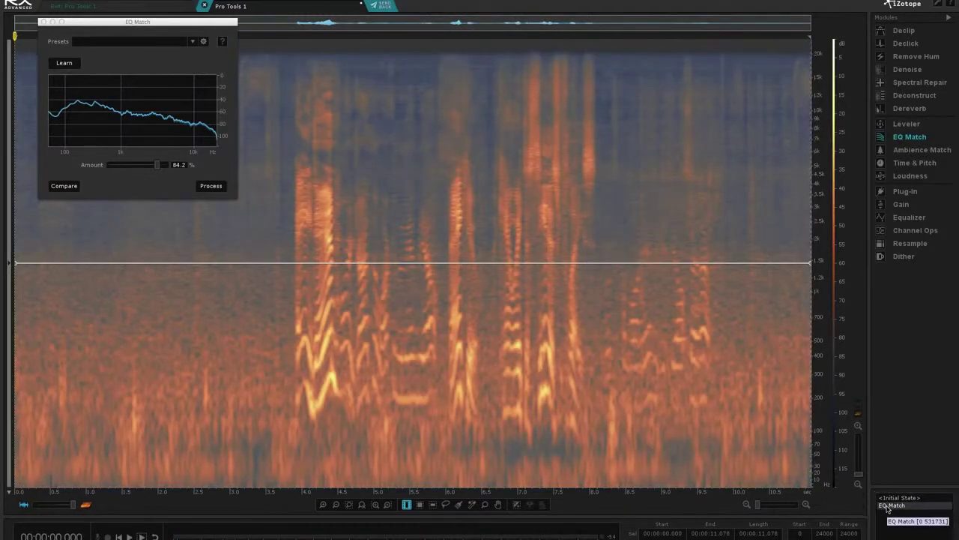
pyautogui.press('space')
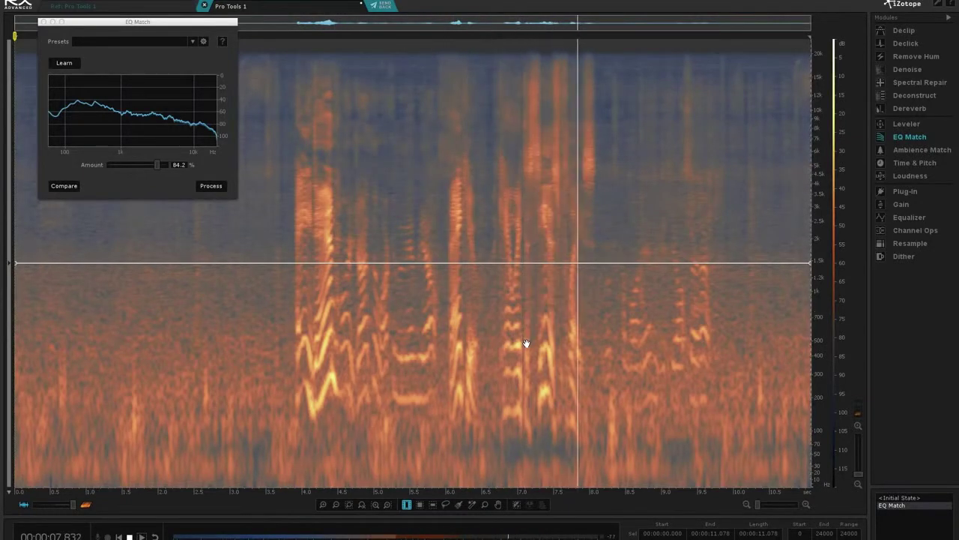
pyautogui.press('space')
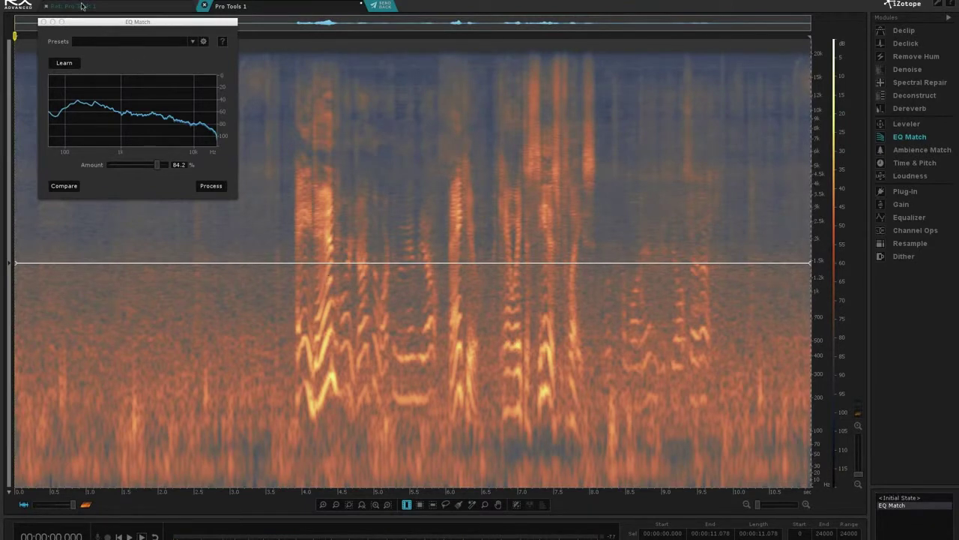
pyautogui.click(43, 22)
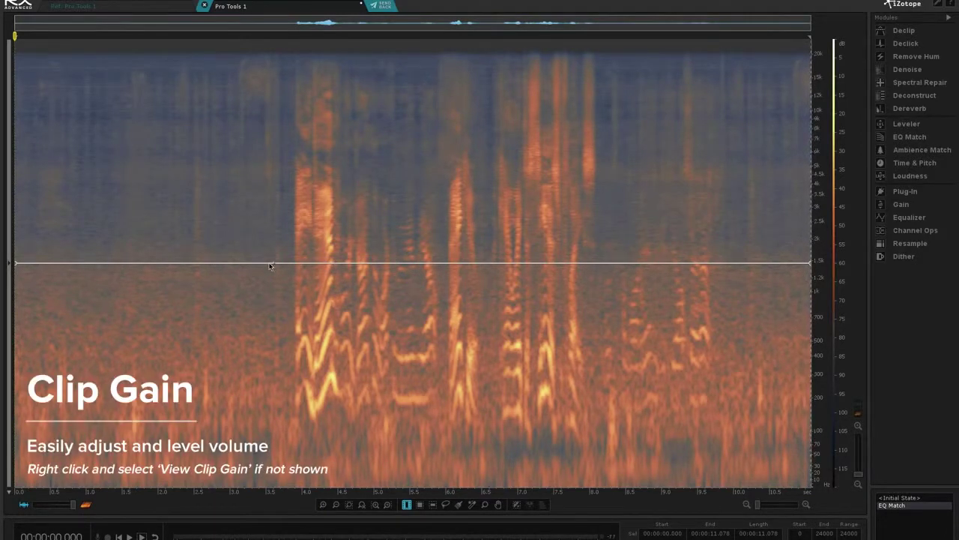
# - Add clip gain nodes that dip the level near 4 s and boost from 4.5 s, then audition
pyautogui.click(281, 263)
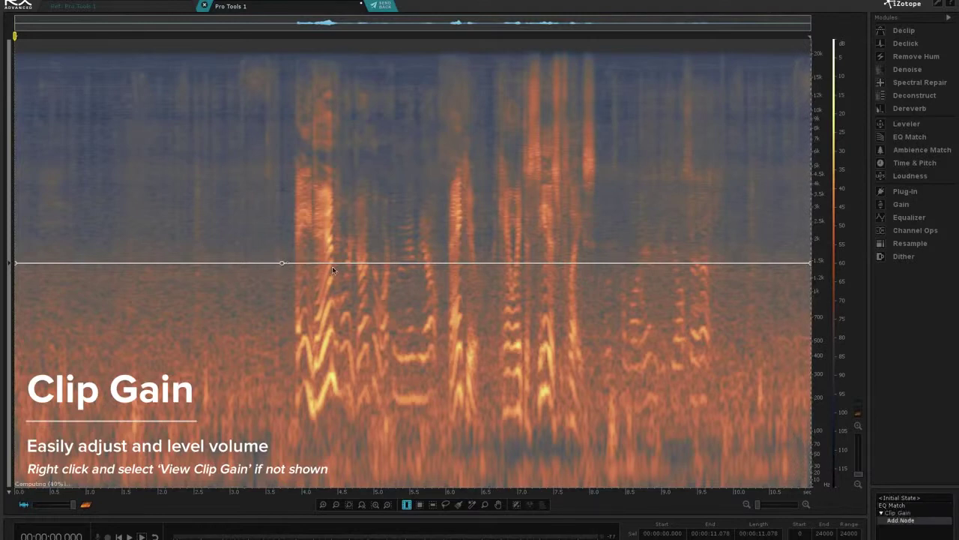
pyautogui.moveTo(299, 263); pyautogui.dragTo(297, 287)
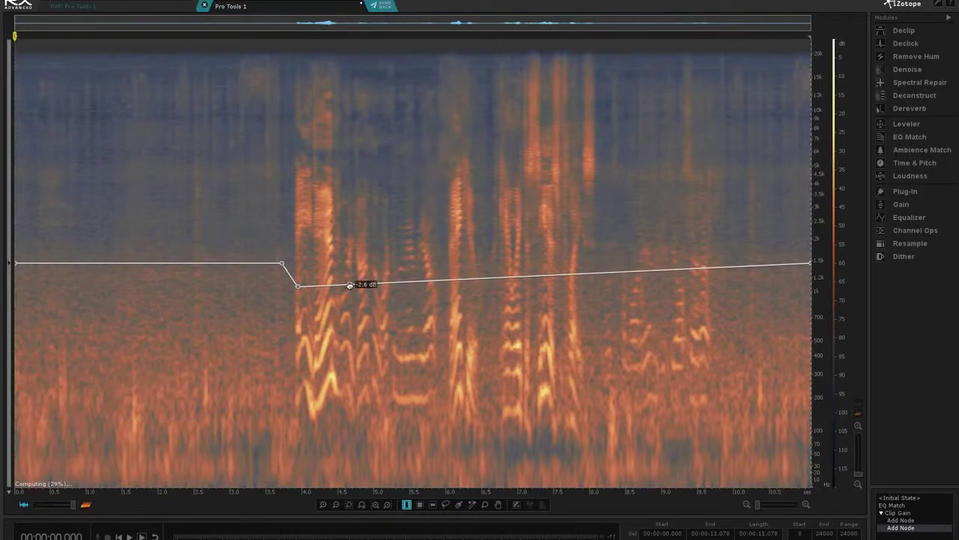
pyautogui.moveTo(346, 284)
pyautogui.mouseDown()
pyautogui.moveTo(346, 264)
pyautogui.moveTo(335, 286)
pyautogui.moveTo(342, 224)
pyautogui.mouseUp()
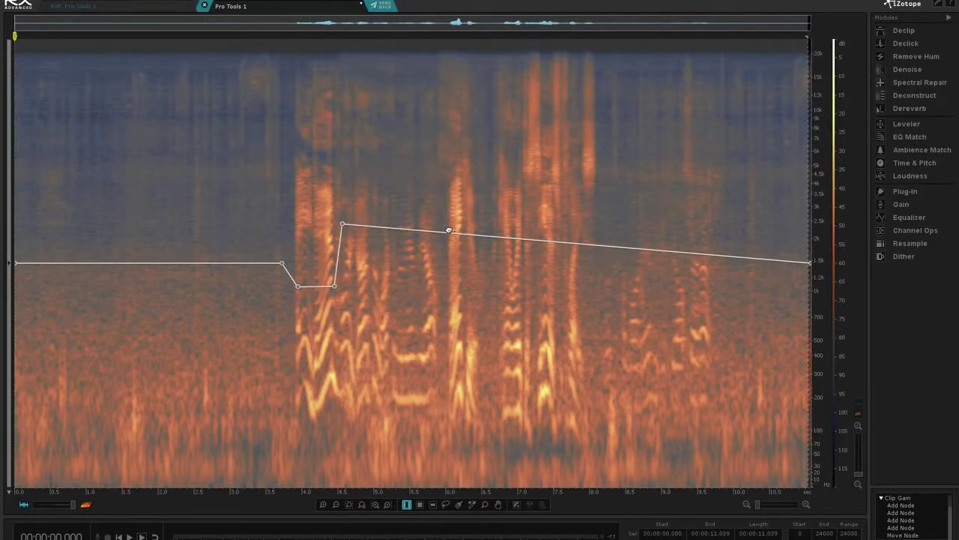
pyautogui.moveTo(447, 233); pyautogui.dragTo(447, 226)
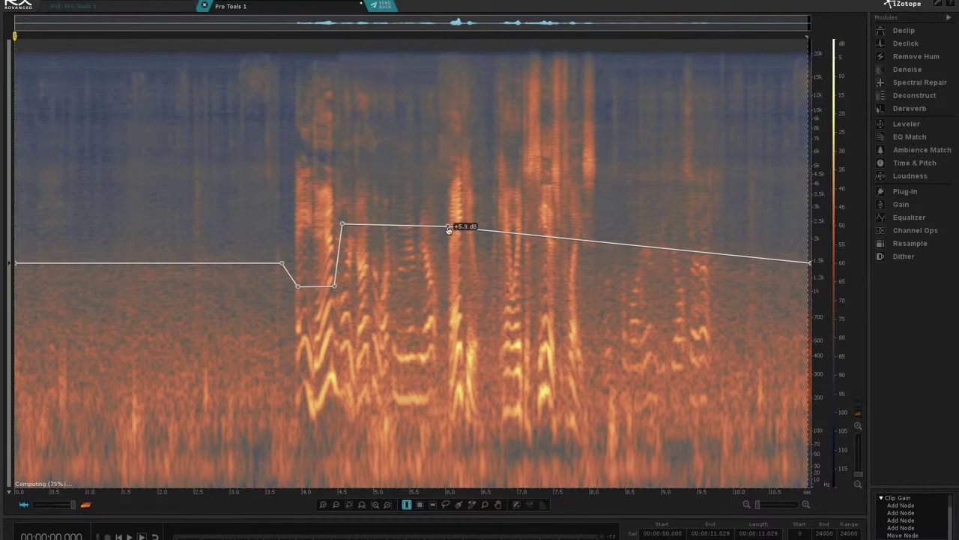
pyautogui.click(268, 289)
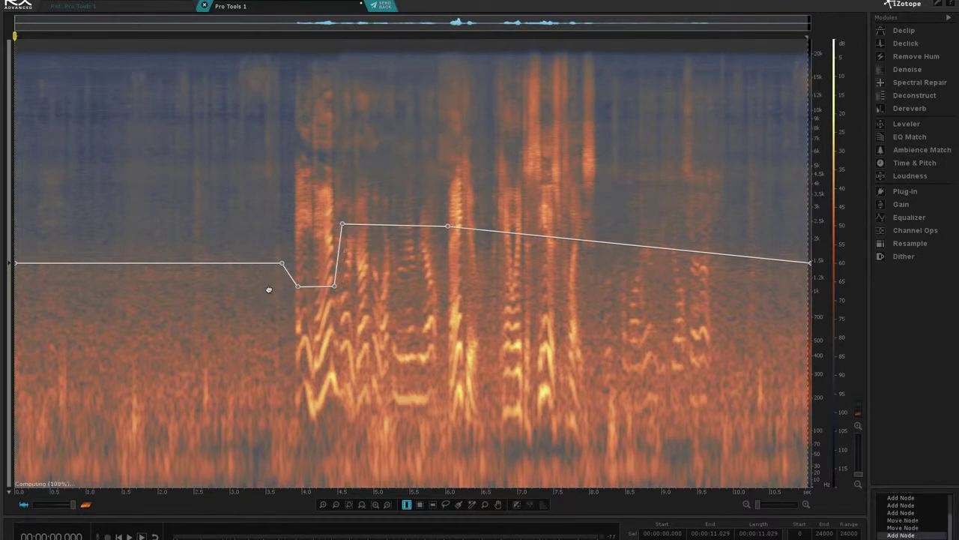
pyautogui.press('space')
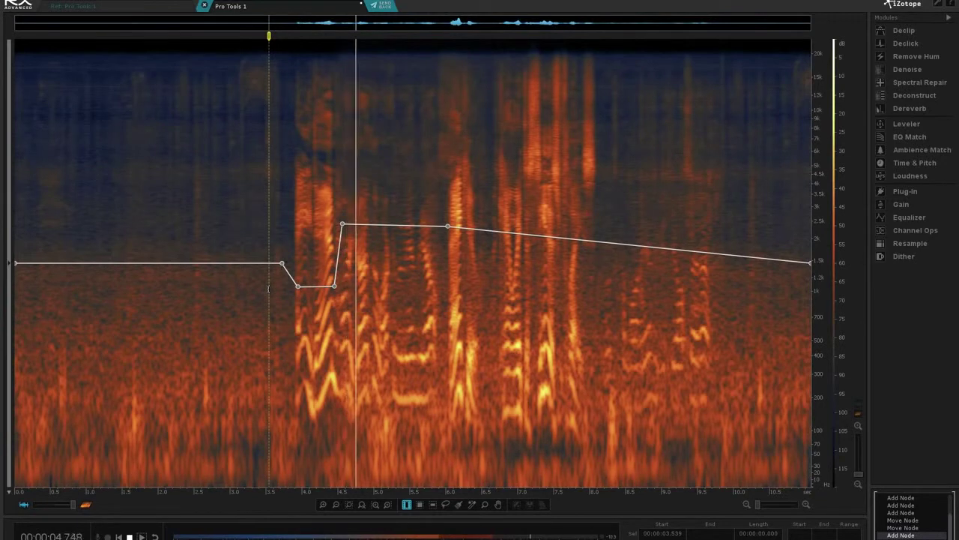
pyautogui.press('space')
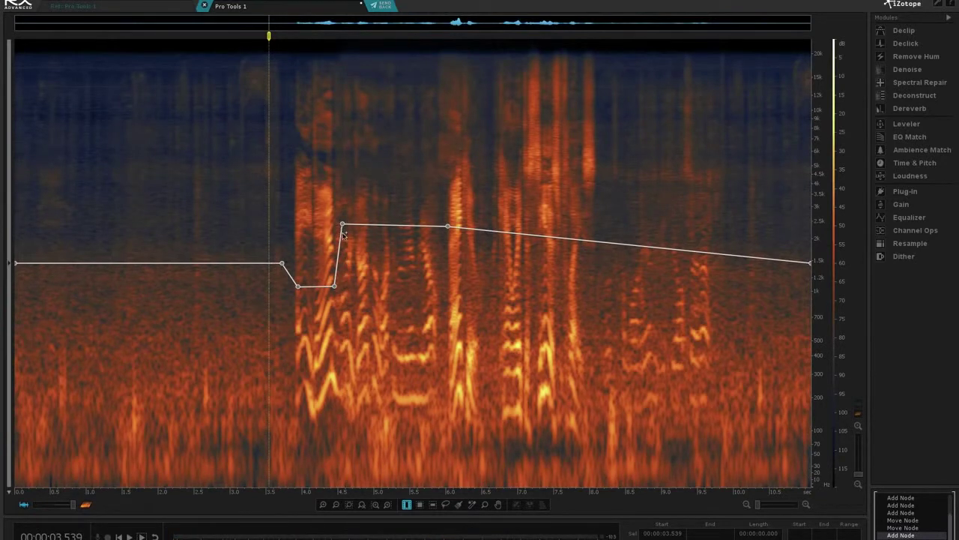
# - Lower the 4.5 s boost, bring the 6 s node to about +1.7 dB, and deepen the 4.2 s dip
pyautogui.moveTo(343, 224); pyautogui.dragTo(341, 250)
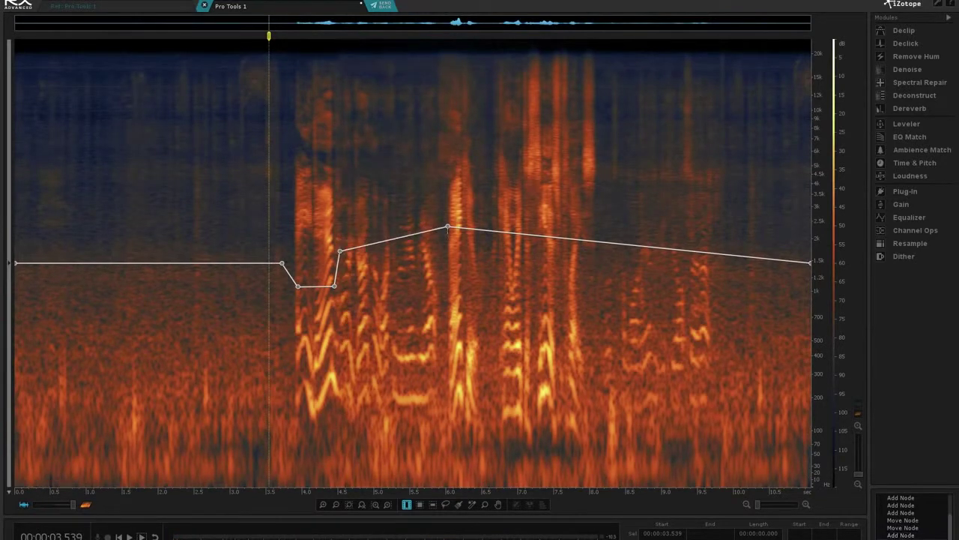
pyautogui.moveTo(448, 227); pyautogui.dragTo(448, 252)
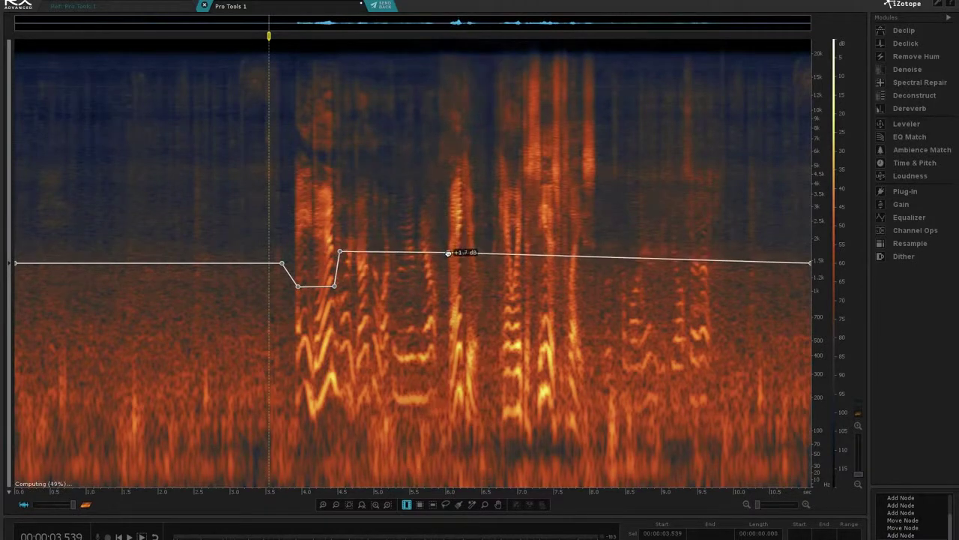
pyautogui.moveTo(310, 285)
pyautogui.mouseDown()
pyautogui.moveTo(311, 298)
pyautogui.moveTo(318, 294)
pyautogui.mouseUp()
pyautogui.click(333, 288)
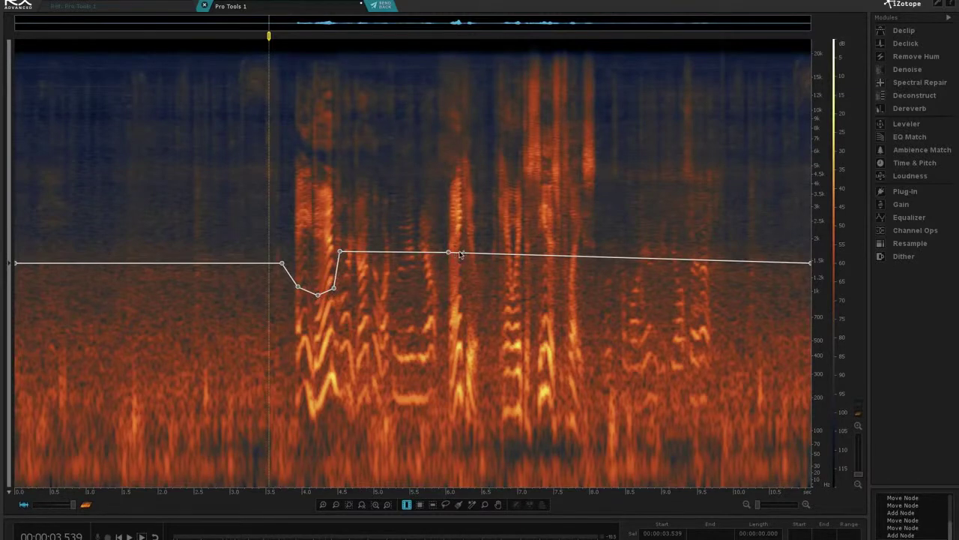
# - Shape a clip gain dip from about 6.2 s to 8.2 s, down to about -1.6 dB
pyautogui.moveTo(460, 252); pyautogui.dragTo(483, 252)
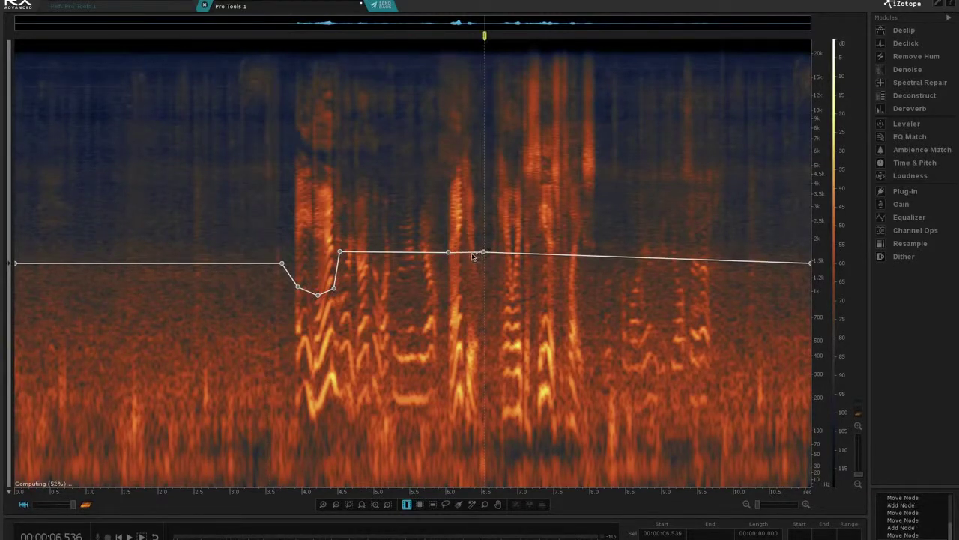
pyautogui.moveTo(451, 253)
pyautogui.mouseDown()
pyautogui.moveTo(452, 264)
pyautogui.moveTo(444, 251)
pyautogui.moveTo(475, 266)
pyautogui.mouseUp()
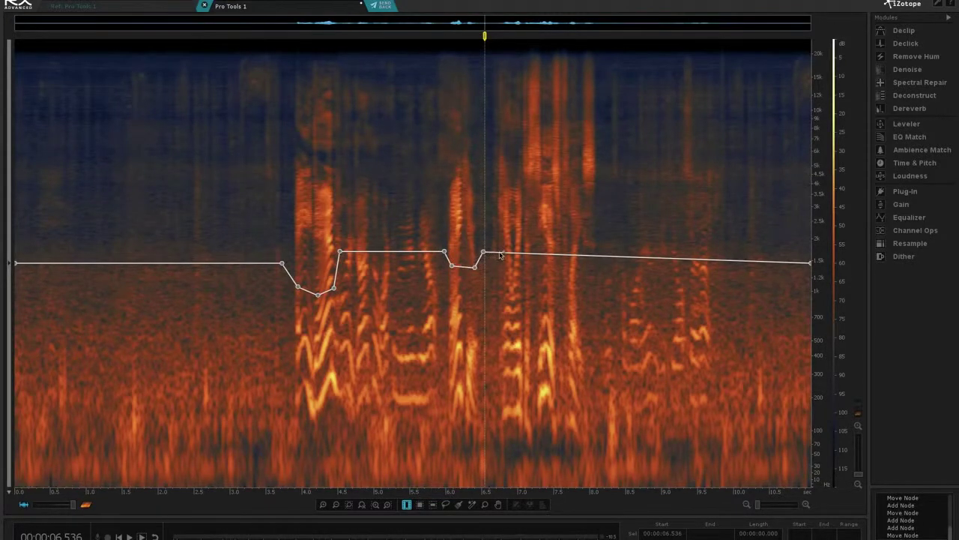
pyautogui.click(496, 253)
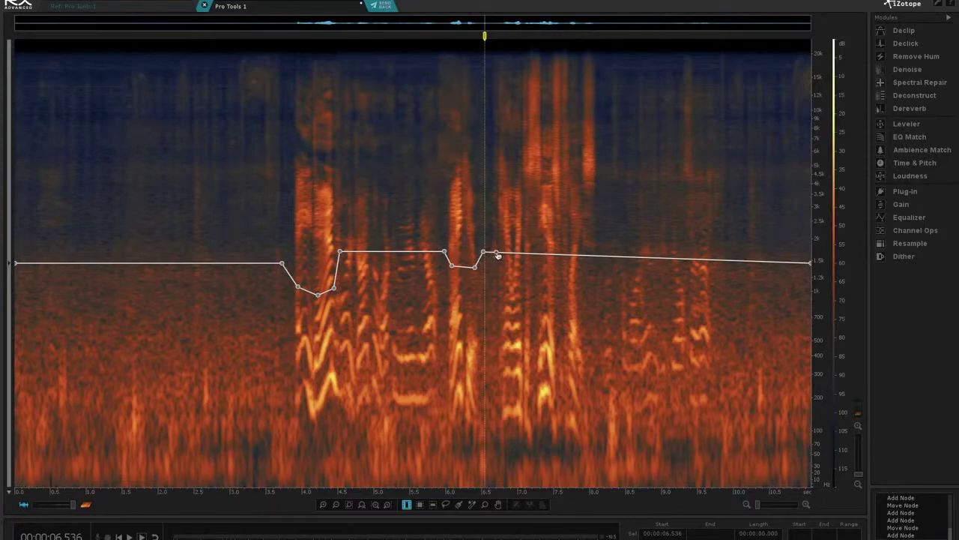
pyautogui.moveTo(496, 253); pyautogui.dragTo(609, 254)
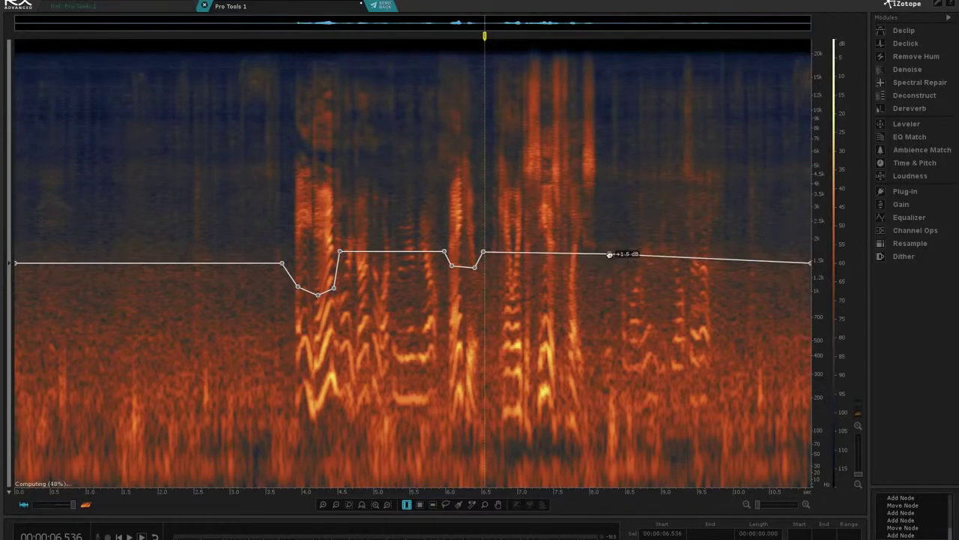
pyautogui.moveTo(484, 256); pyautogui.dragTo(584, 275)
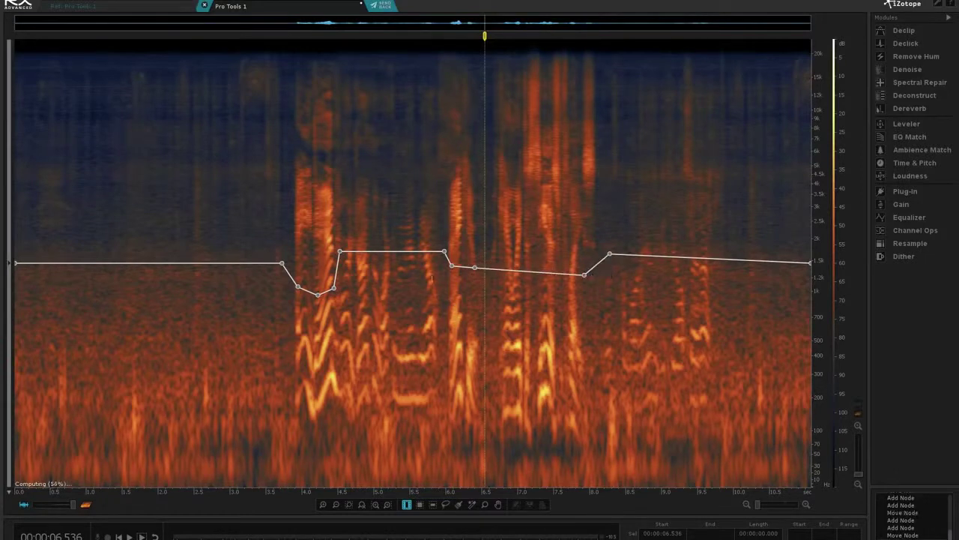
pyautogui.moveTo(475, 267); pyautogui.dragTo(473, 278)
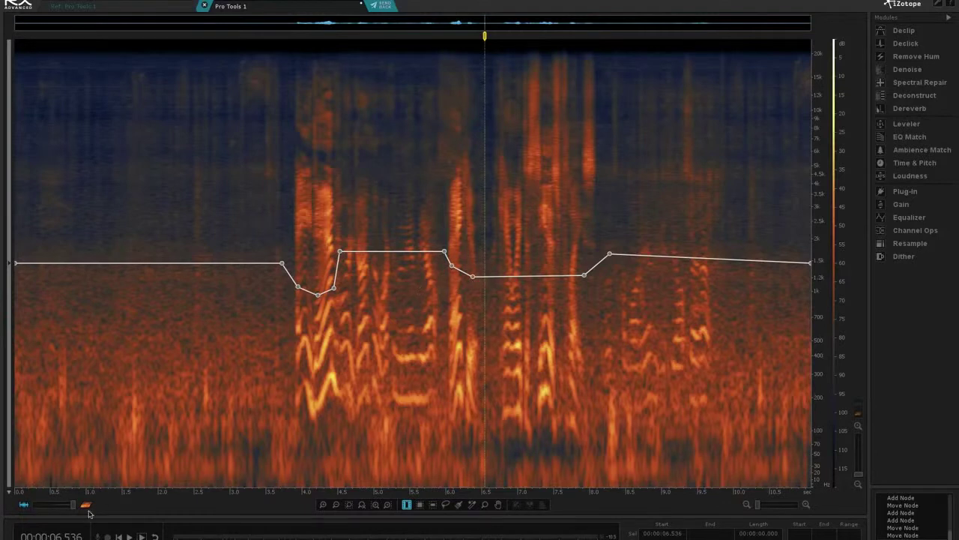
# - Overlay the waveform and deepen the gain dips to about -2.0 dB mid-clip and -6.7 dB near 4 s
pyautogui.moveTo(67, 507); pyautogui.dragTo(64, 507)
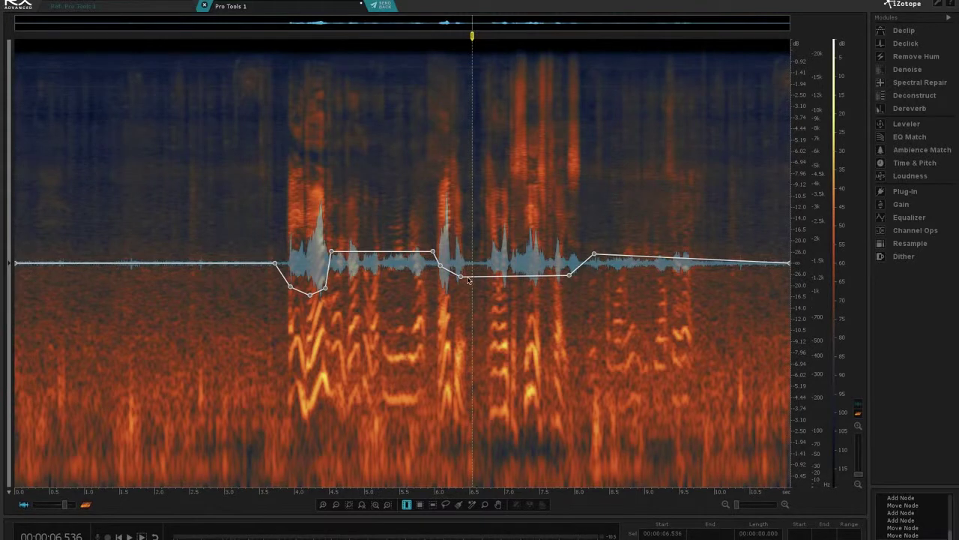
pyautogui.moveTo(462, 277)
pyautogui.mouseDown()
pyautogui.moveTo(461, 228)
pyautogui.moveTo(465, 284)
pyautogui.mouseUp()
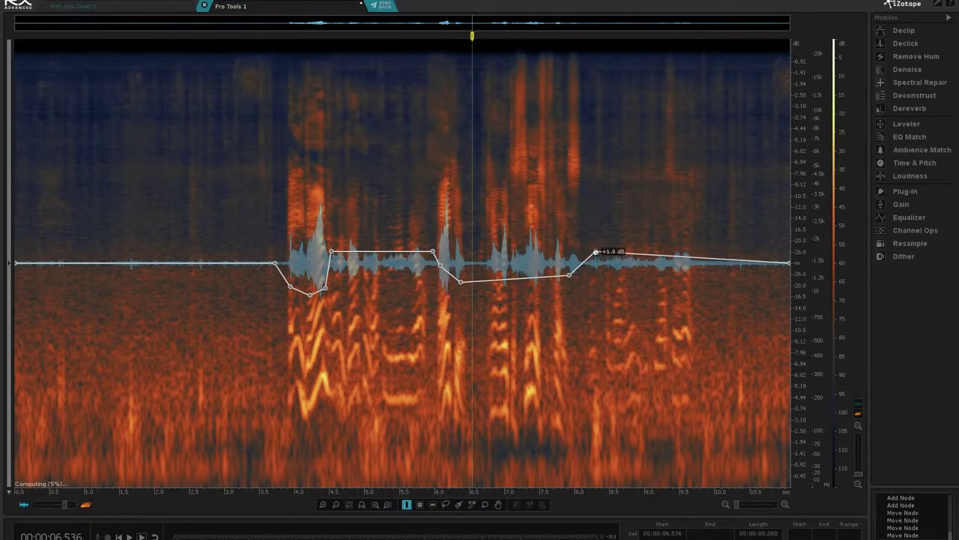
pyautogui.moveTo(596, 255); pyautogui.dragTo(568, 283)
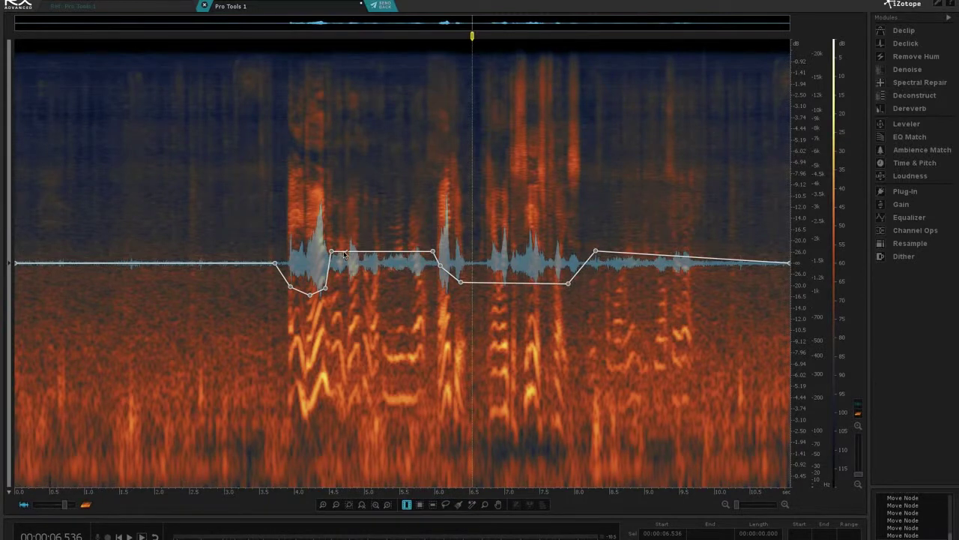
pyautogui.moveTo(326, 289)
pyautogui.mouseDown()
pyautogui.moveTo(320, 314)
pyautogui.moveTo(309, 297)
pyautogui.mouseUp()
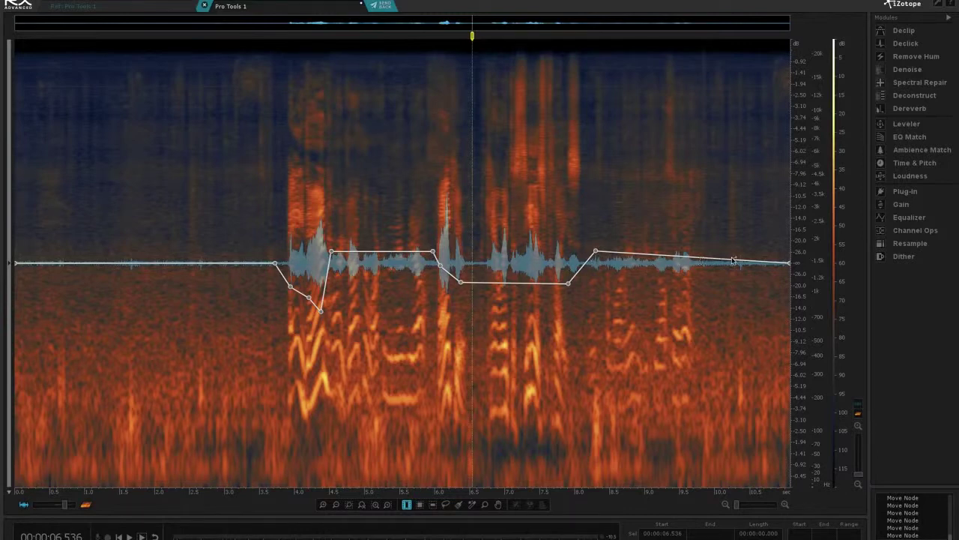
# - Add a +1.8 dB clip gain node near 10.3 s and audition from 3.1 s
pyautogui.moveTo(735, 261); pyautogui.dragTo(746, 252)
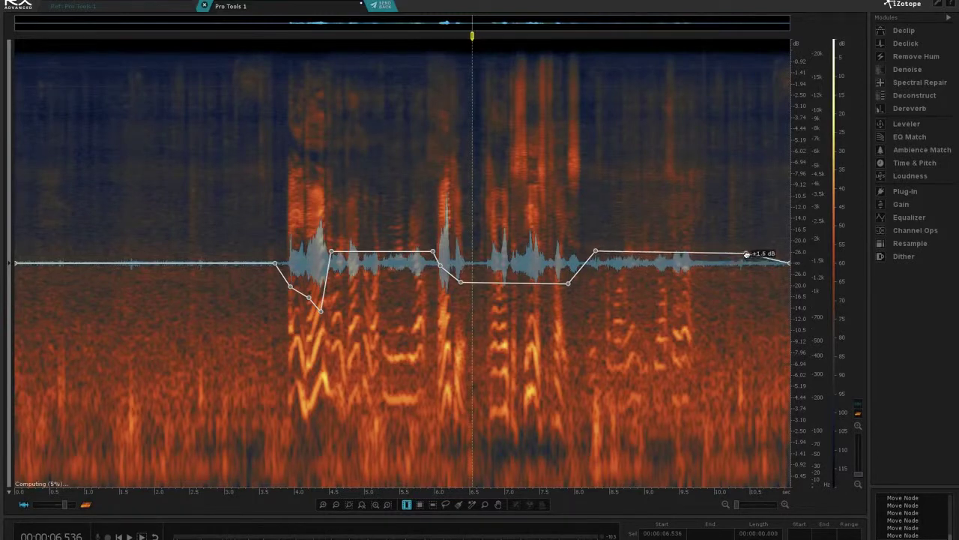
pyautogui.click(235, 279)
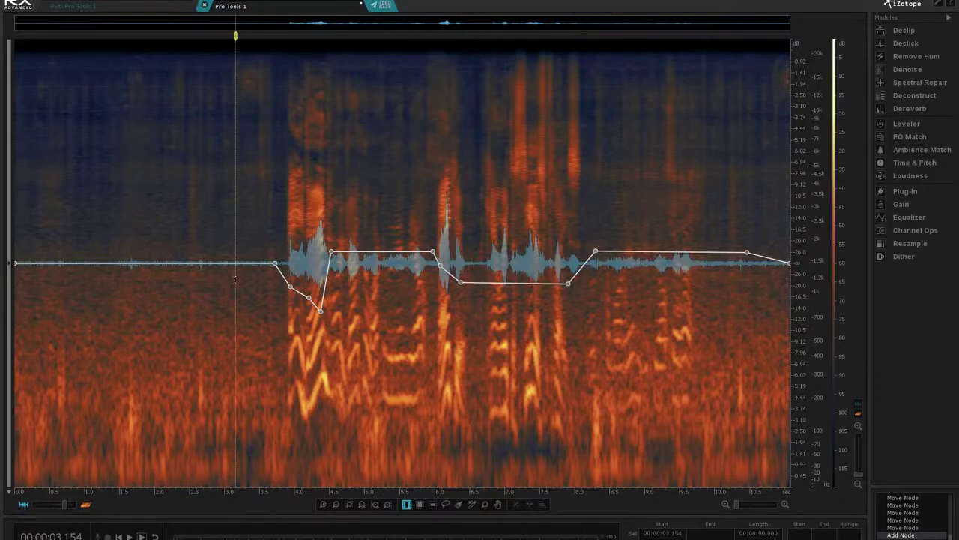
pyautogui.press('space')
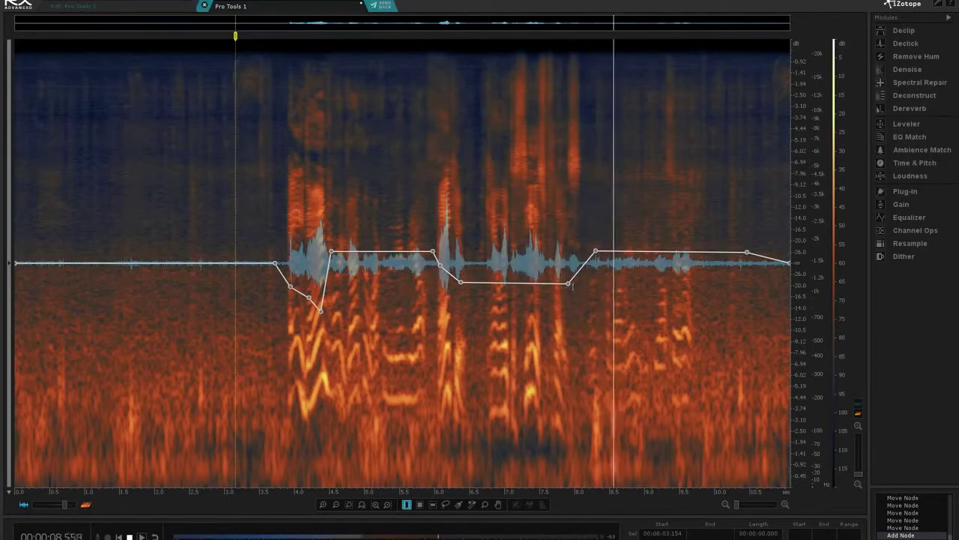
# - Lift the final phrase by roughly +2.8 dB with new clip gain nodes and play back to check
pyautogui.press('space')
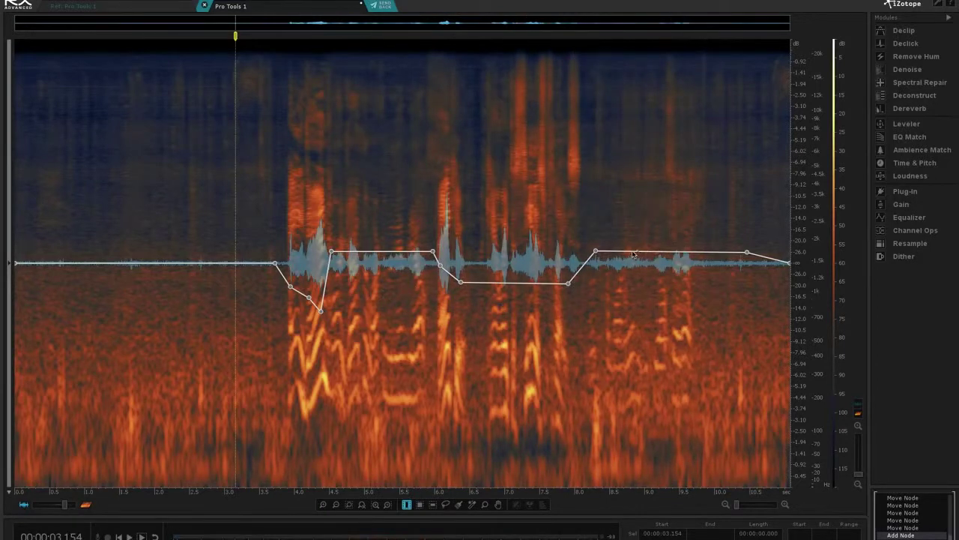
pyautogui.moveTo(628, 254); pyautogui.dragTo(628, 246)
pyautogui.click(689, 250)
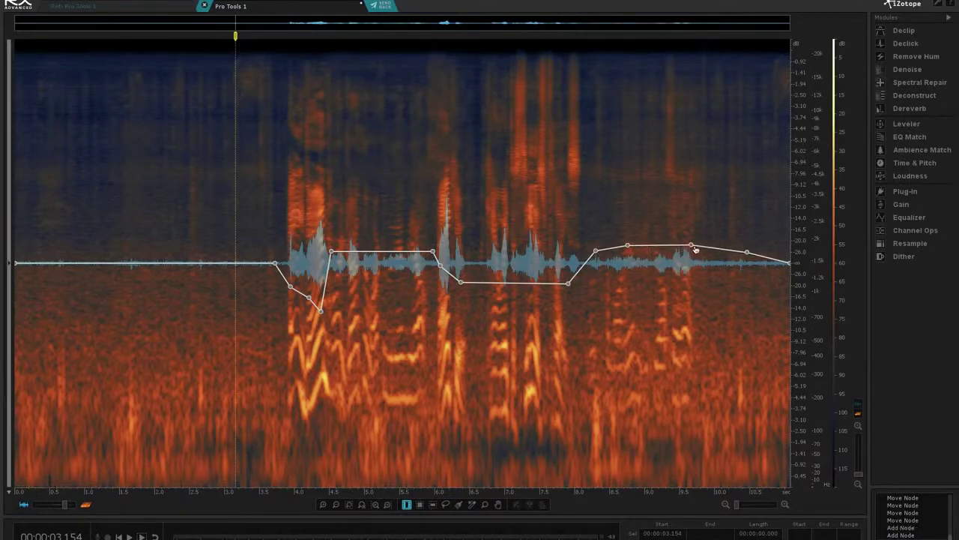
pyautogui.moveTo(690, 249); pyautogui.dragTo(668, 250)
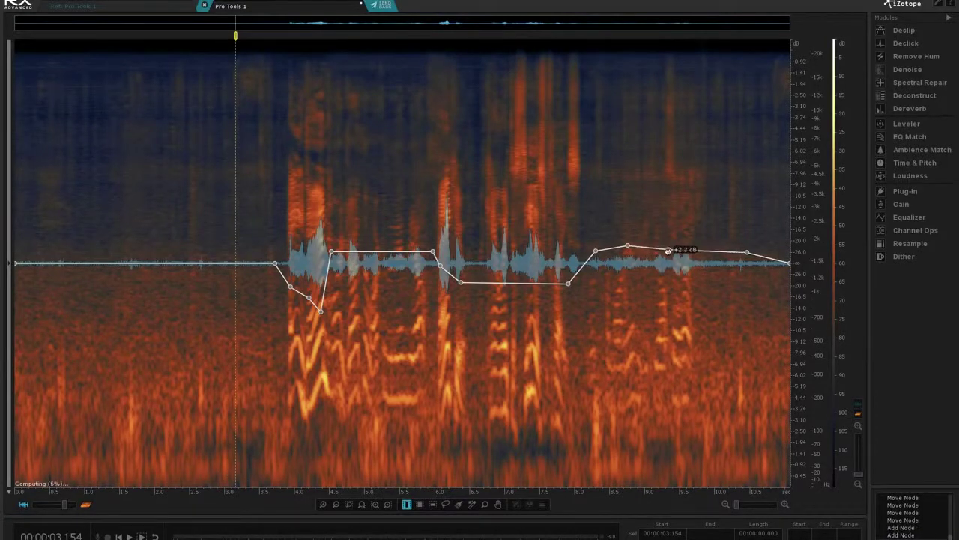
pyautogui.moveTo(596, 249); pyautogui.dragTo(596, 245)
pyautogui.click(584, 263)
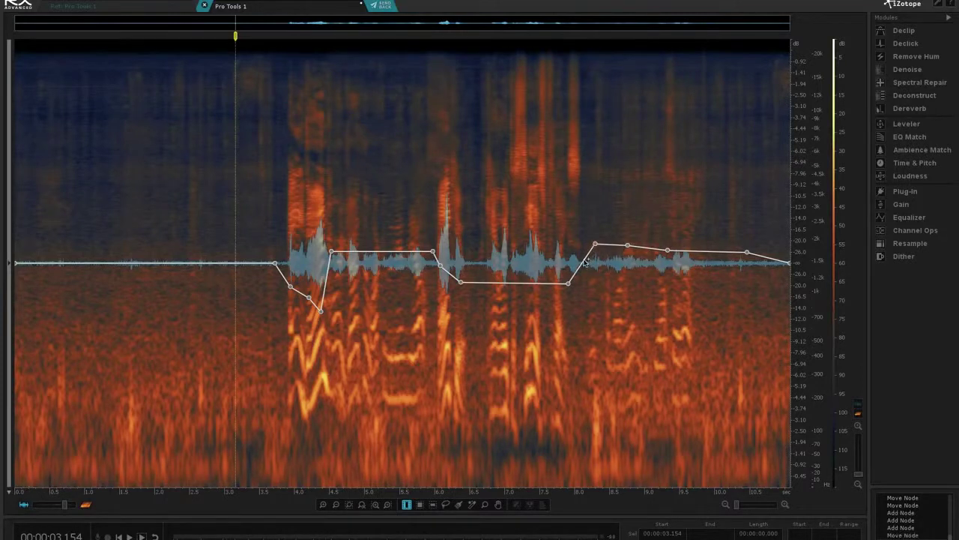
pyautogui.click(584, 264)
pyautogui.press('space')
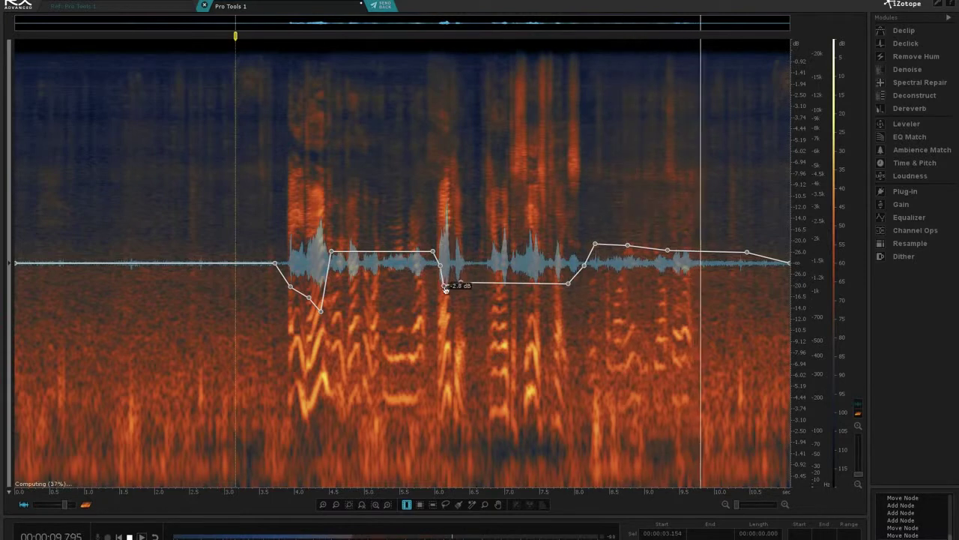
# - Pull the clip gain down at the loud peak near 6 seconds
pyautogui.moveTo(456, 279); pyautogui.dragTo(443, 285)
pyautogui.click(460, 281)
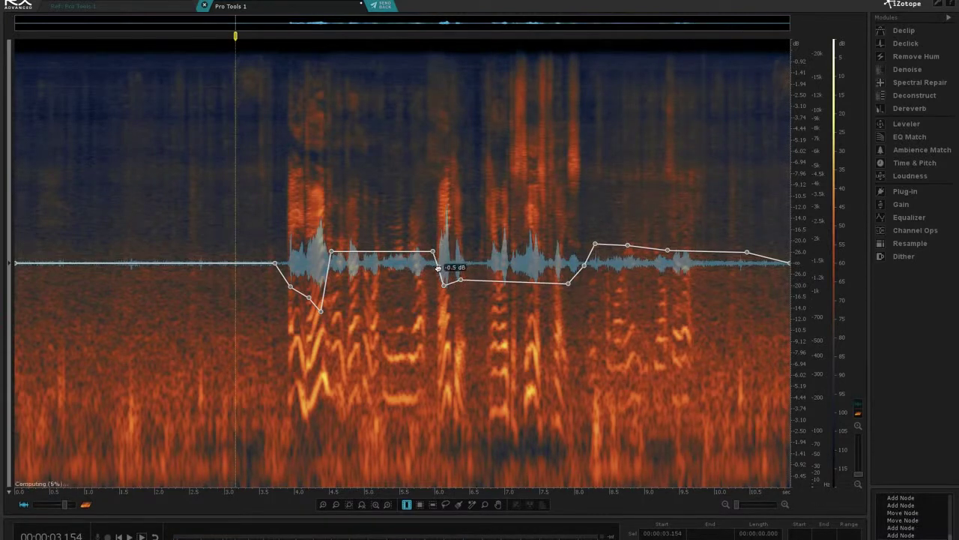
pyautogui.click(440, 271)
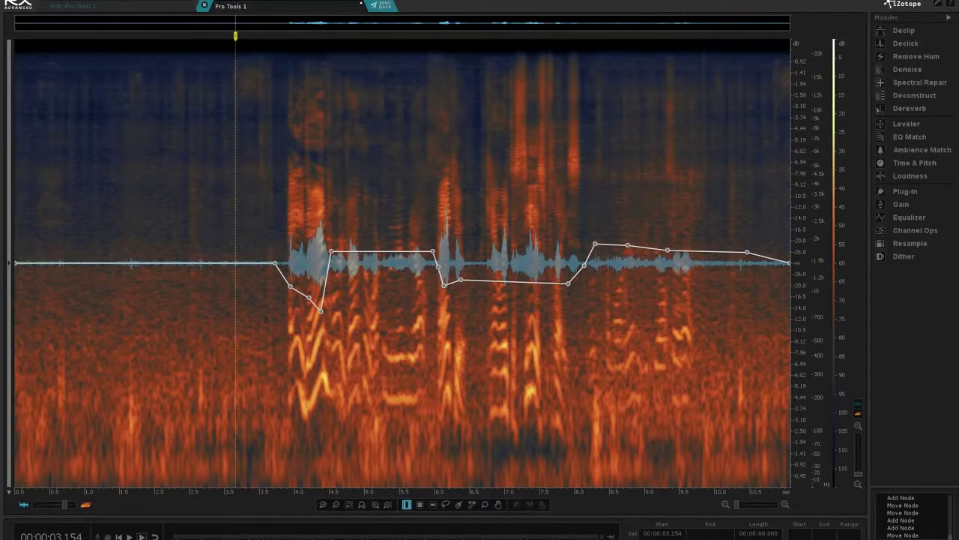
# - Select the lowest frequency band across the whole clip and attenuate it with Spectral Repair
pyautogui.click(922, 83)
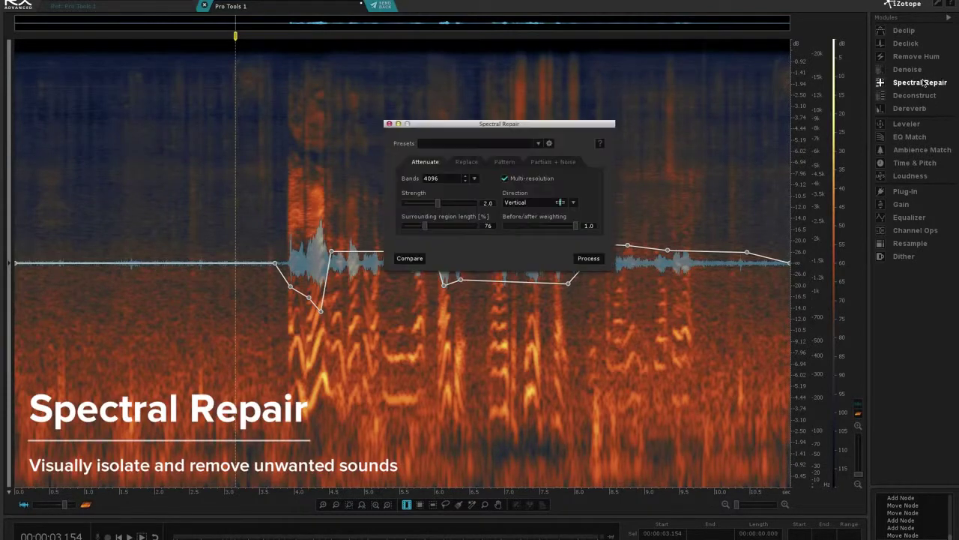
pyautogui.moveTo(529, 126); pyautogui.dragTo(679, 76)
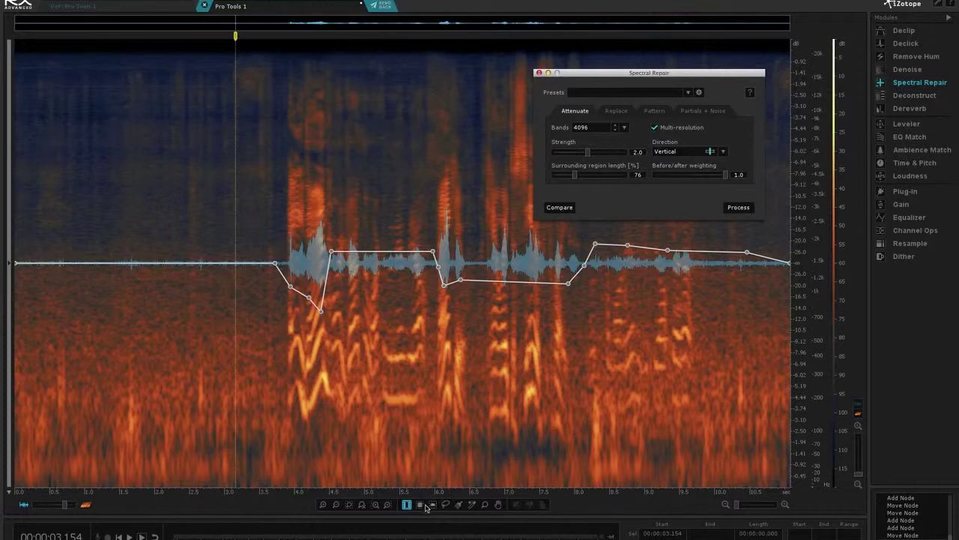
pyautogui.click(433, 505)
pyautogui.moveTo(330, 418); pyautogui.dragTo(330, 471)
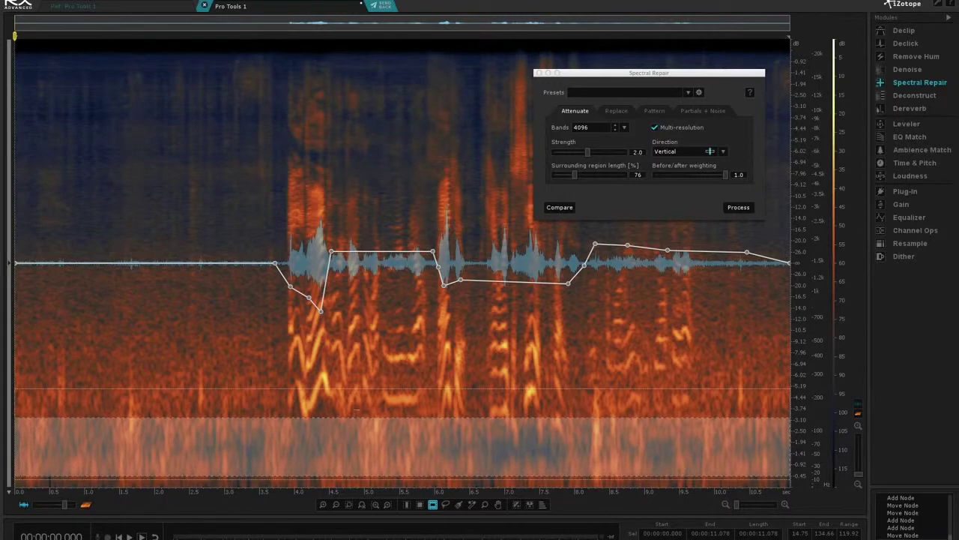
pyautogui.click(725, 178)
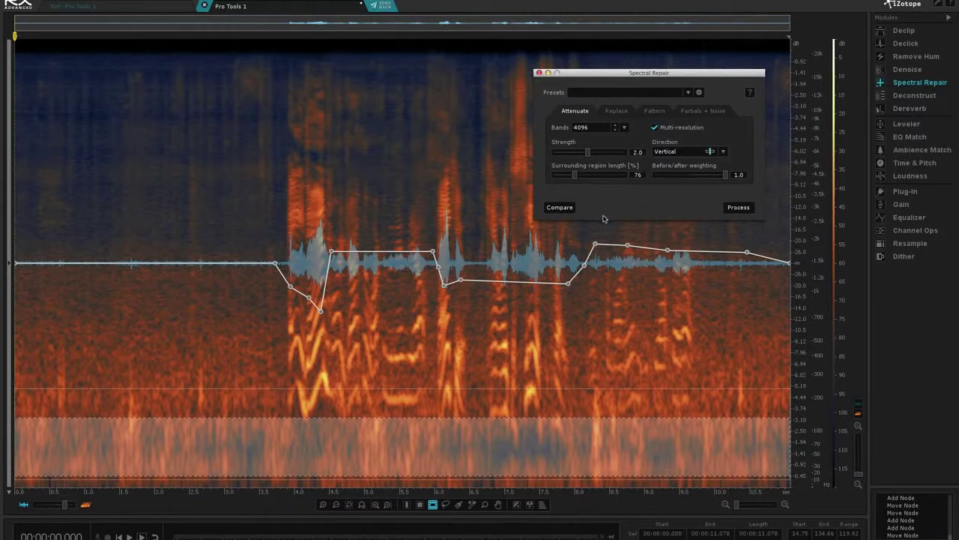
pyautogui.click(738, 208)
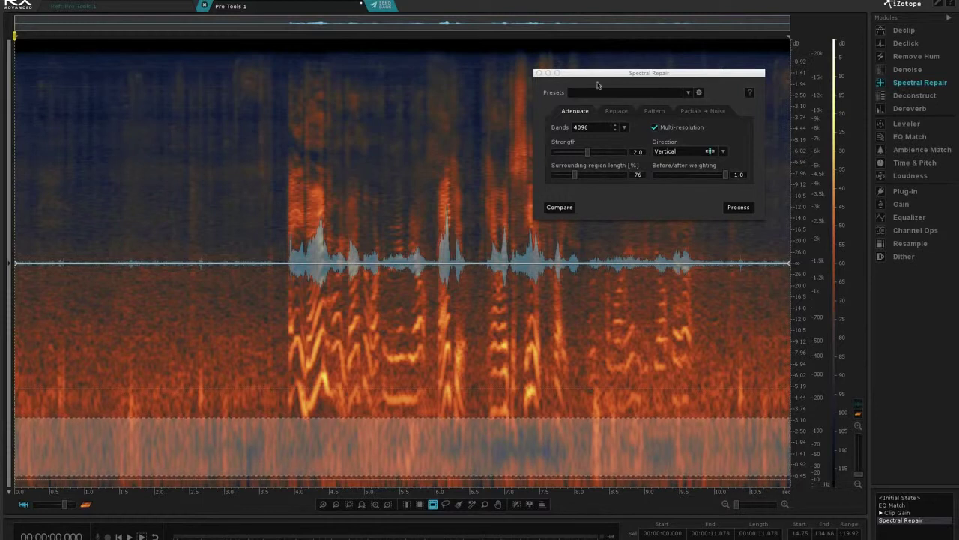
# - Preview and apply Dialogue Denoise in Auto mode, then close the denoise window
pyautogui.click(539, 73)
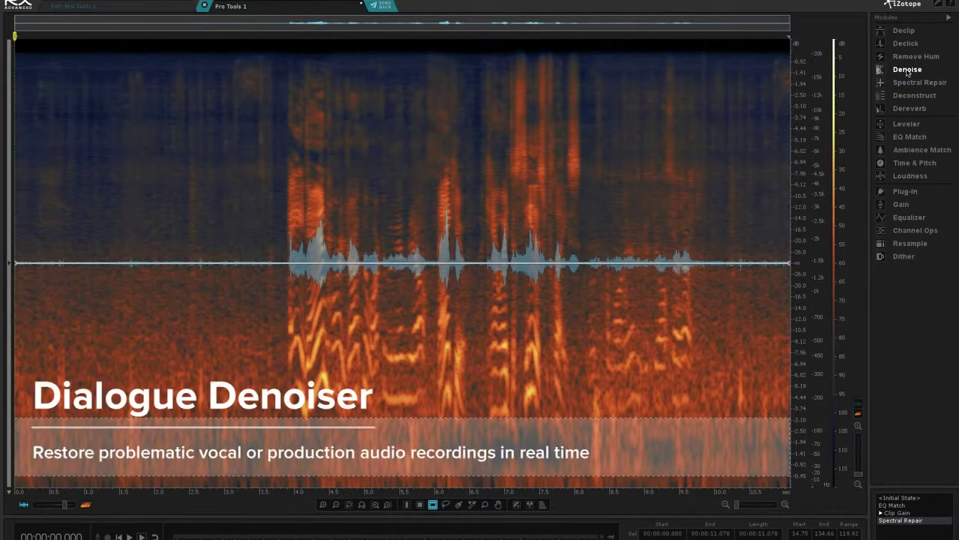
pyautogui.click(908, 70)
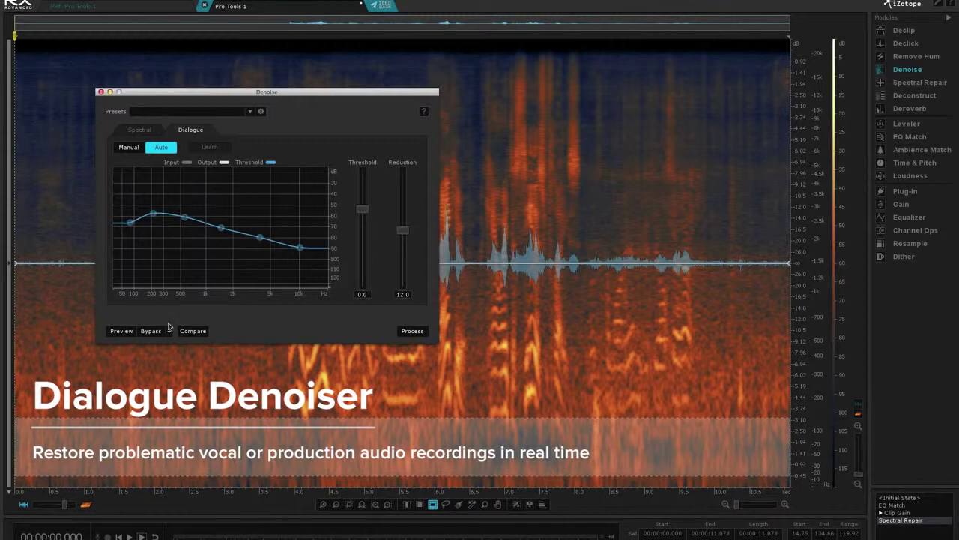
pyautogui.click(122, 330)
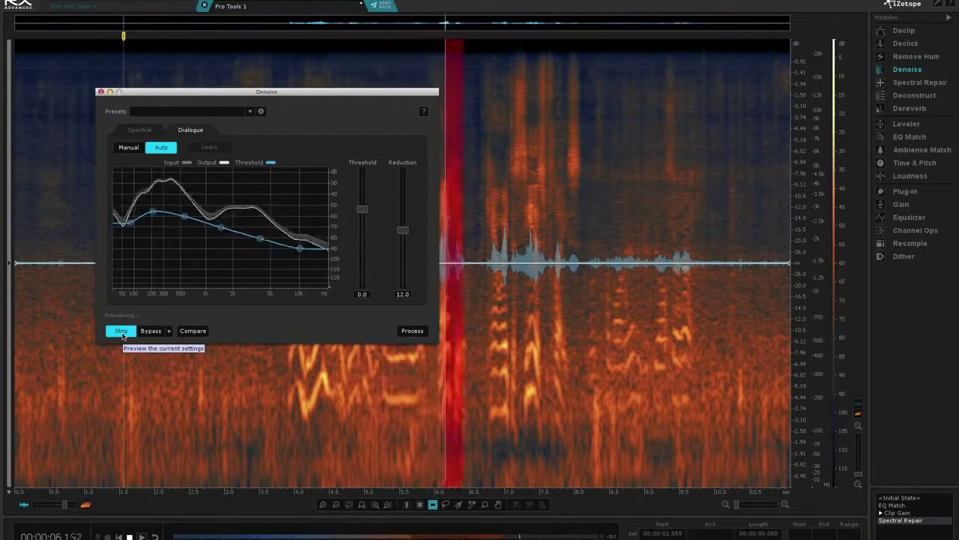
pyautogui.click(123, 335)
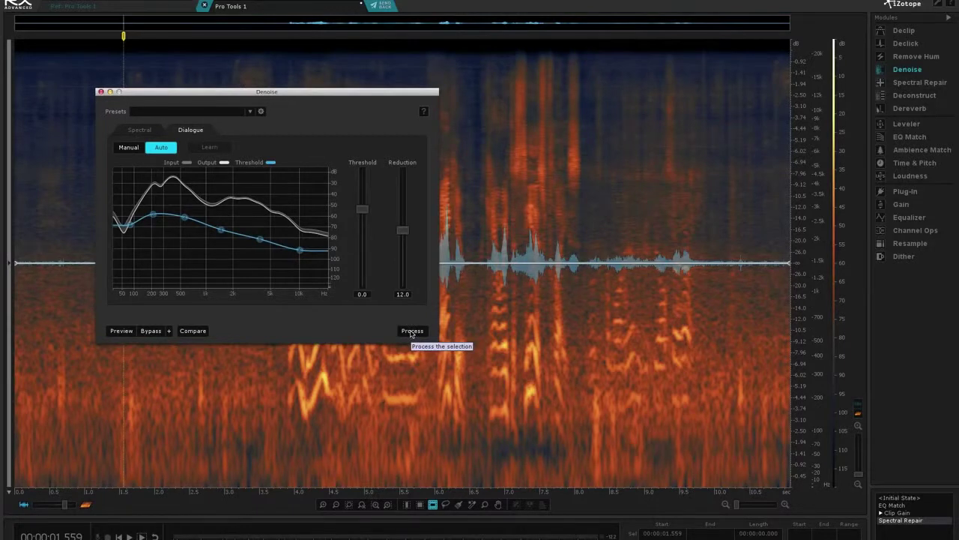
pyautogui.click(410, 333)
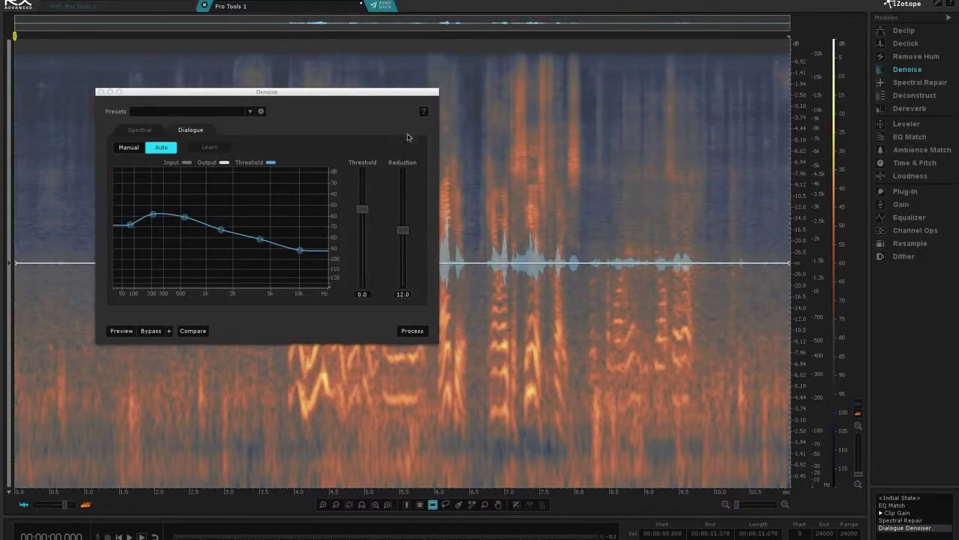
pyautogui.click(100, 91)
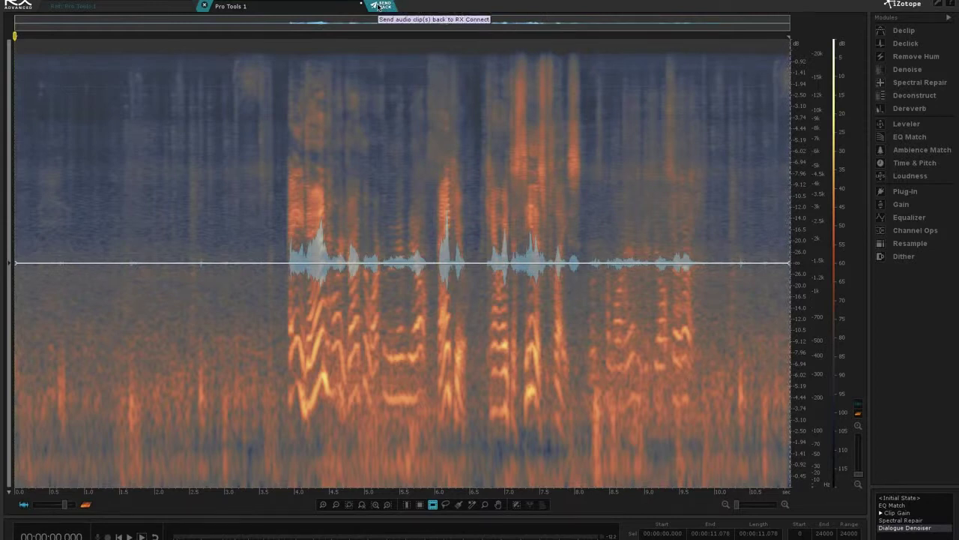
# - Send the repaired audio back to Pro Tools, render it onto the dialogue clip, and play it
pyautogui.click(379, 5)
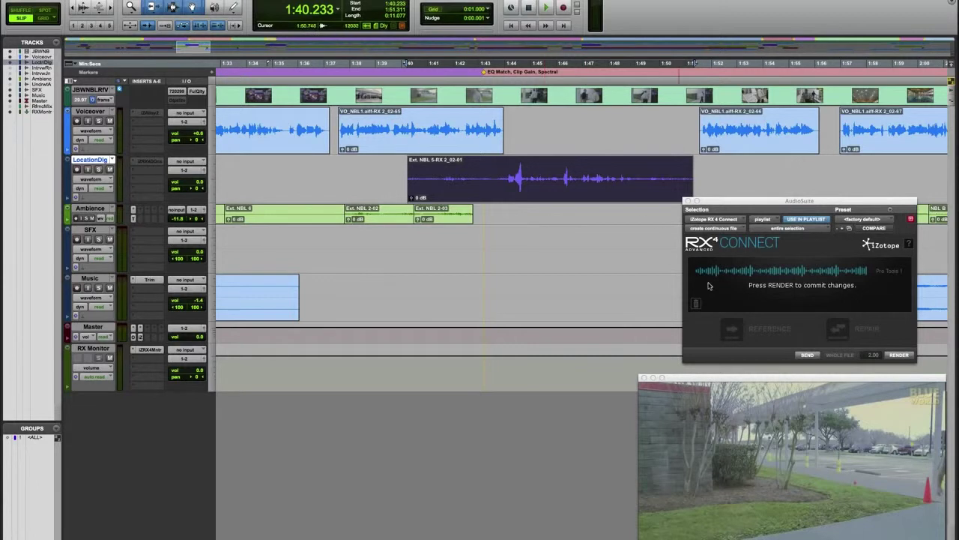
pyautogui.click(899, 356)
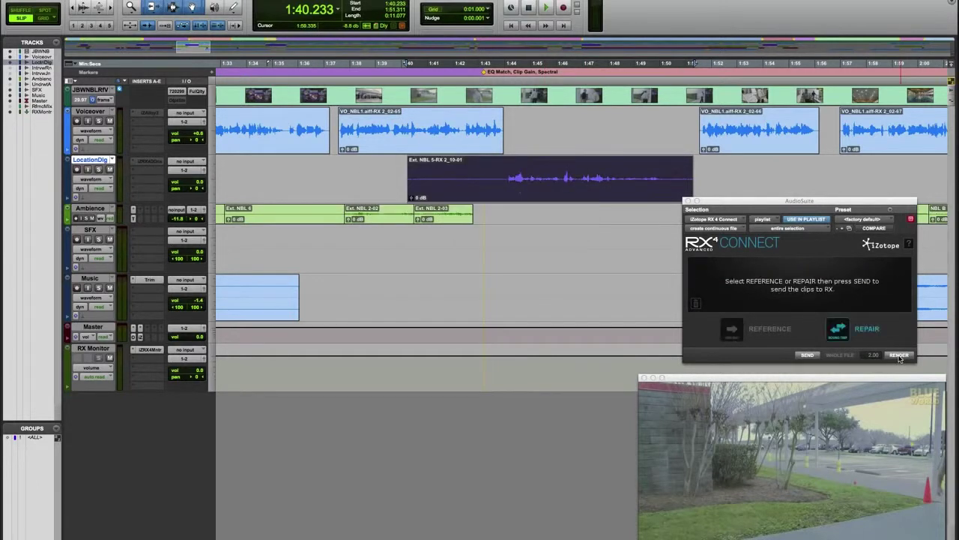
pyautogui.click(438, 176)
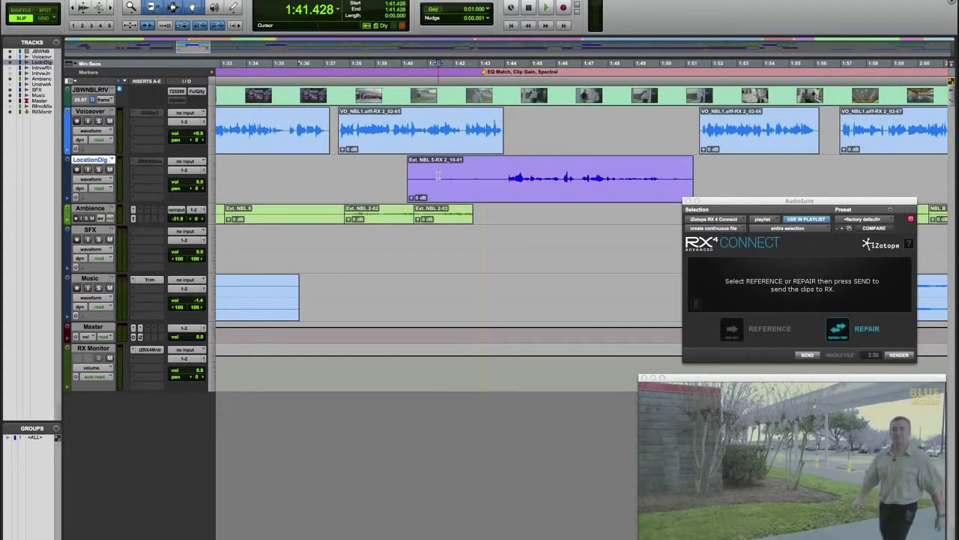
pyautogui.press('space')
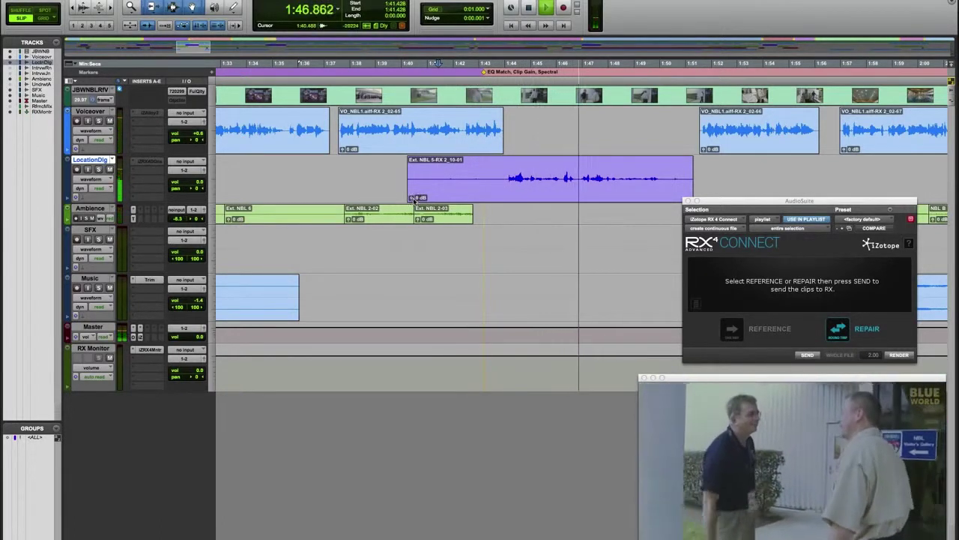
# - Raise the clip gain about +2.6 dB and audition from just before the dialogue
pyautogui.click(412, 199)
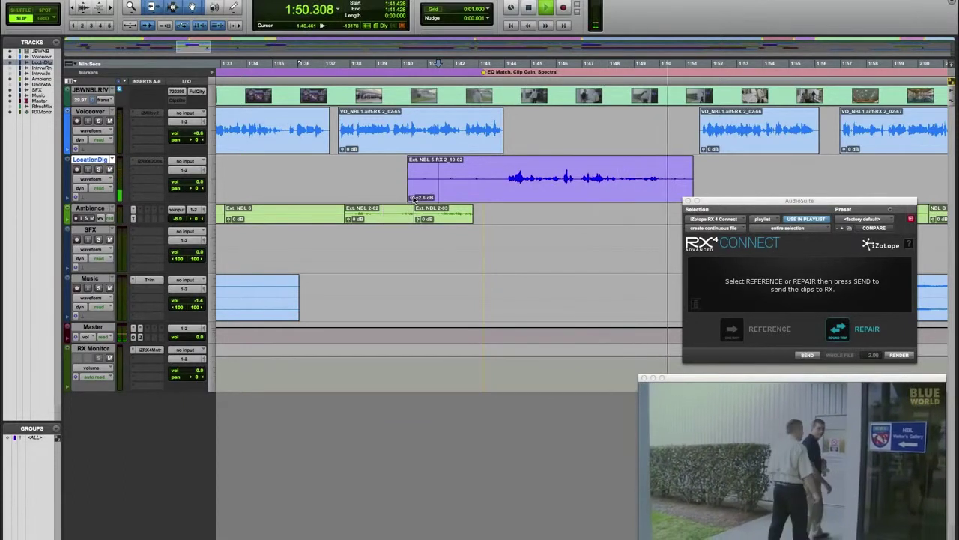
pyautogui.press('space')
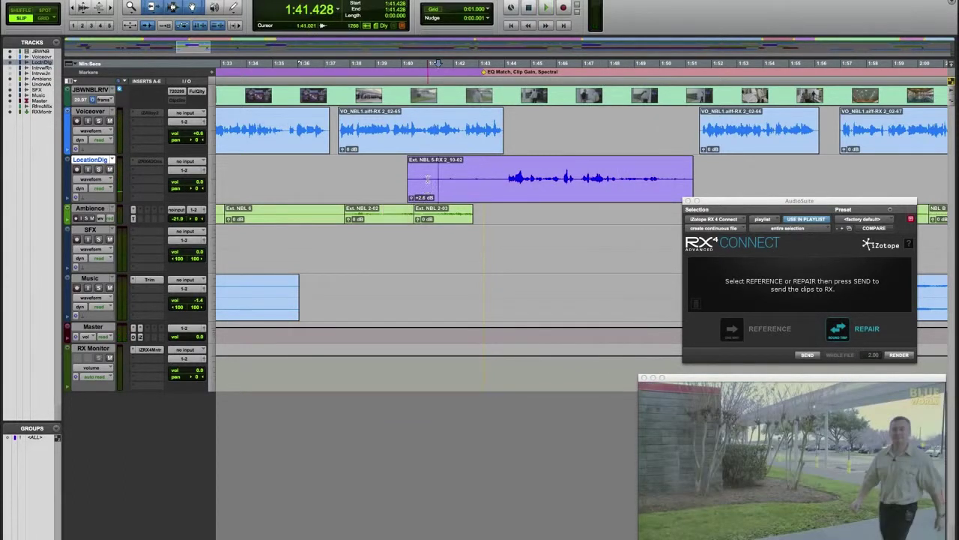
pyautogui.click(428, 175)
pyautogui.press('space')
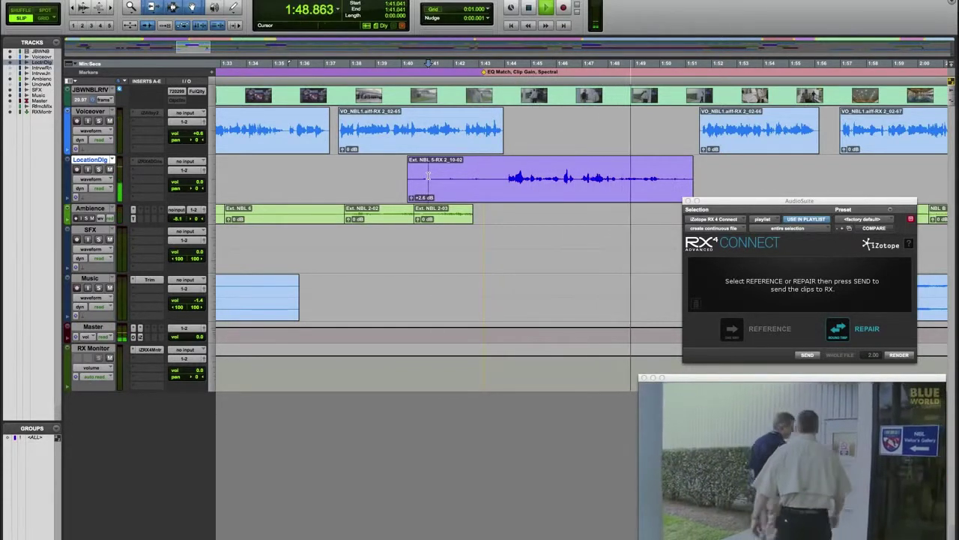
pyautogui.press('space')
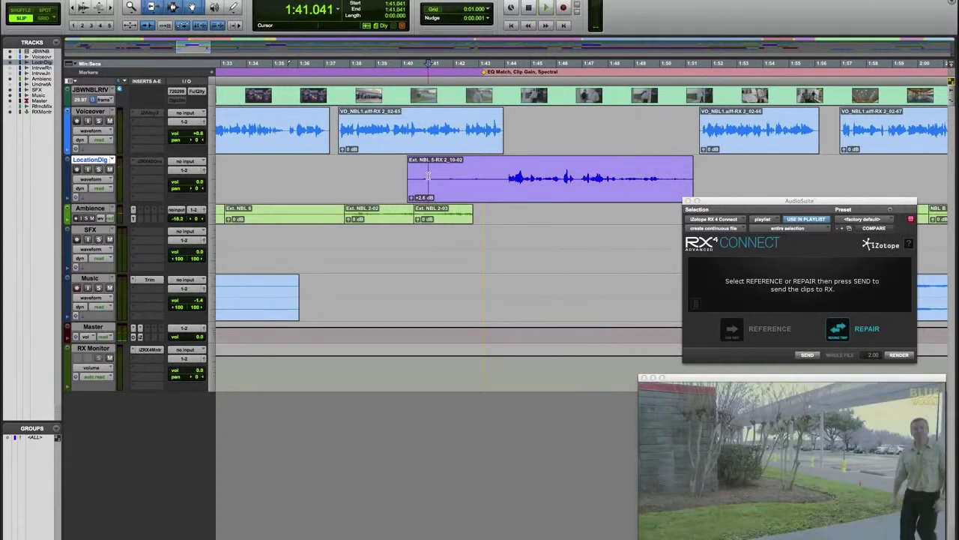